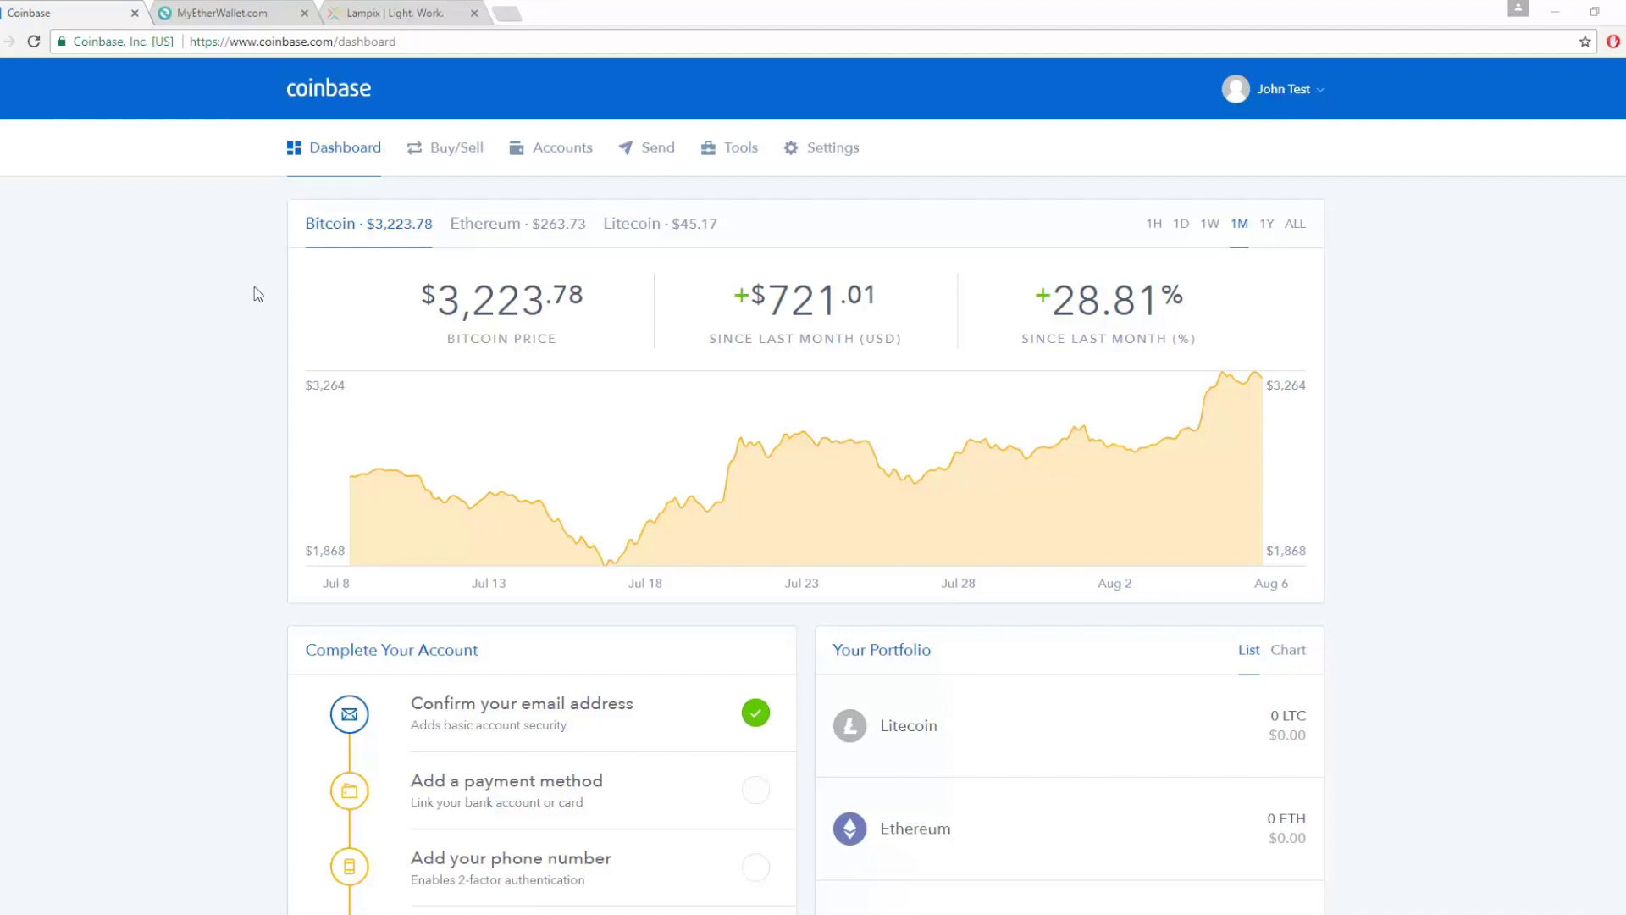
Step: Review the Coinbase dashboard, then switch to the MyEtherWallet.com tab's Create New Wallet page
scroll(256, 297, down, 2)
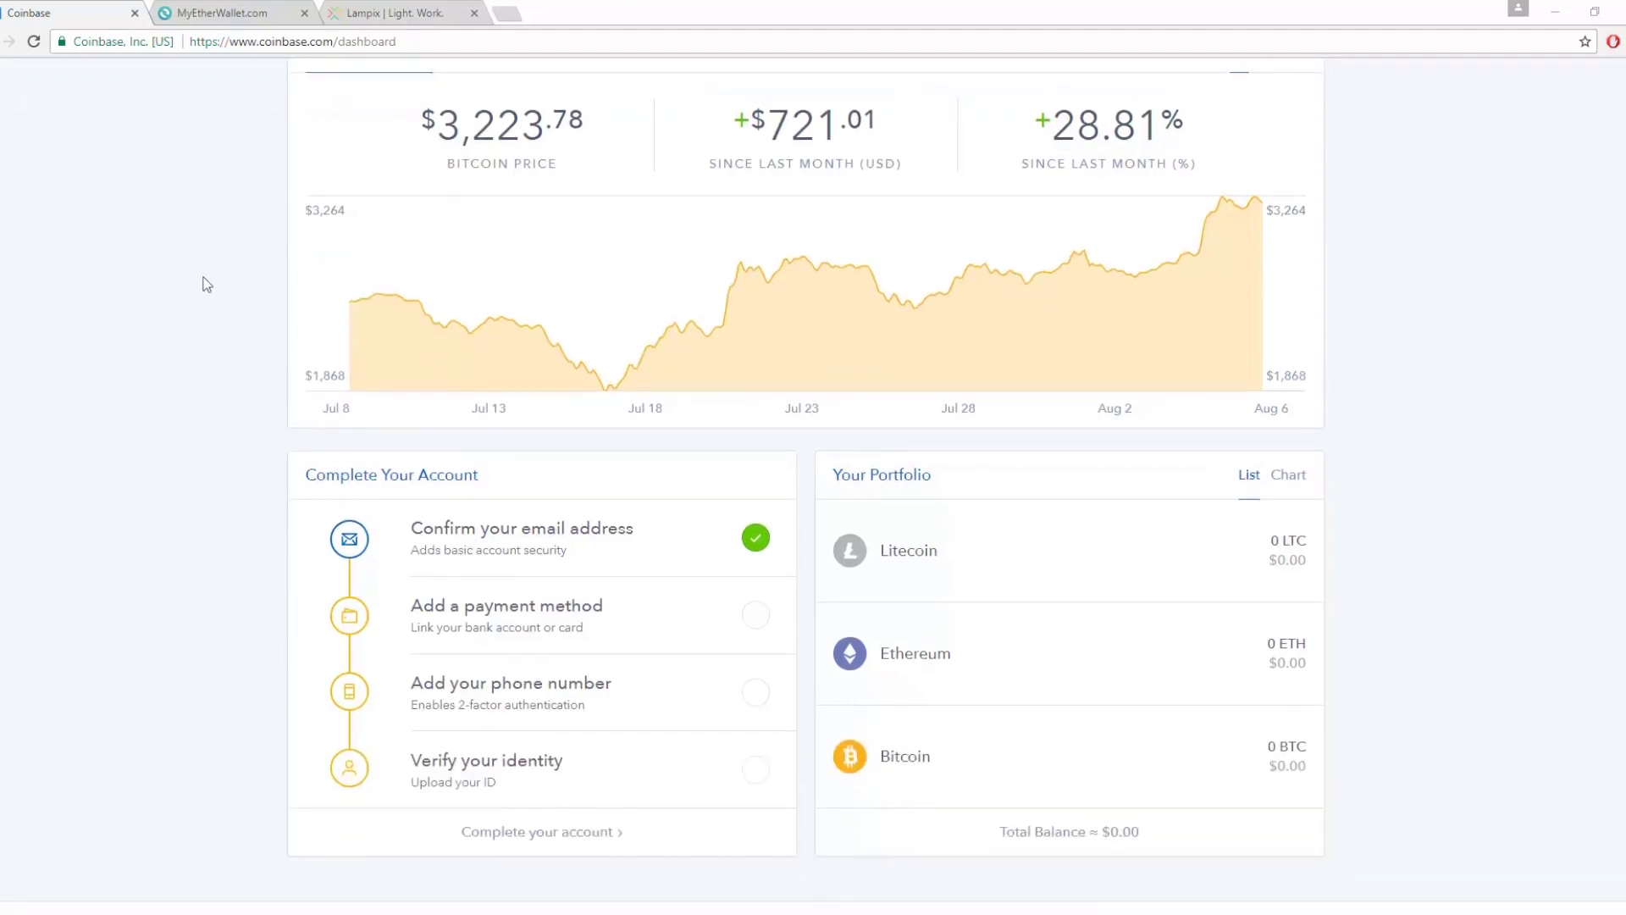
scroll(257, 261, up, 2)
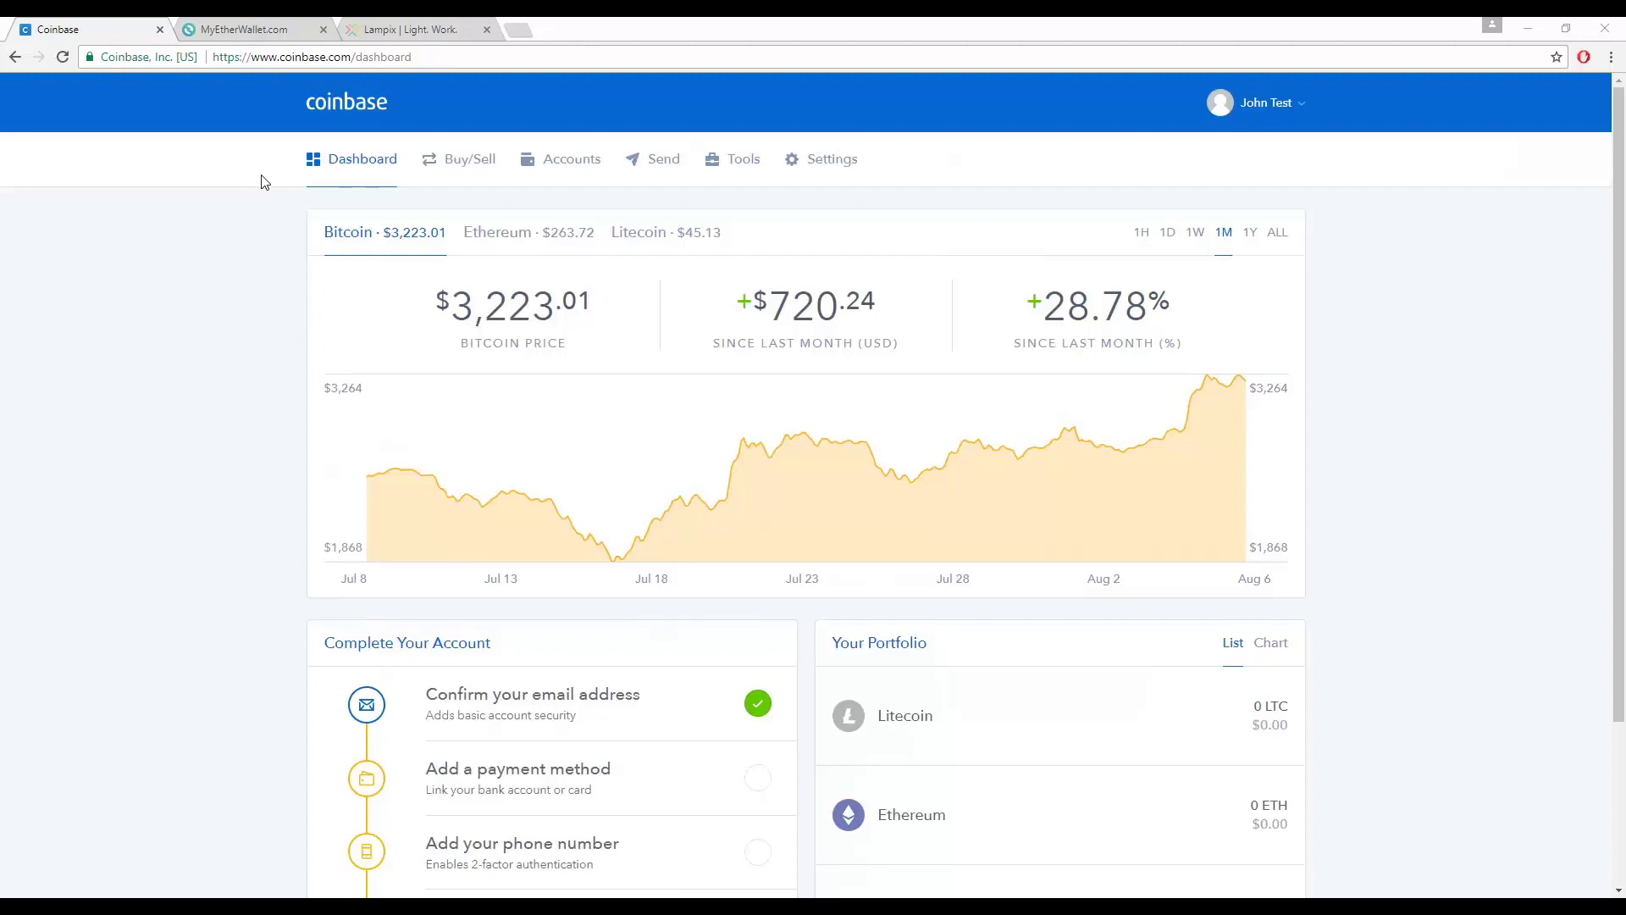
click(246, 30)
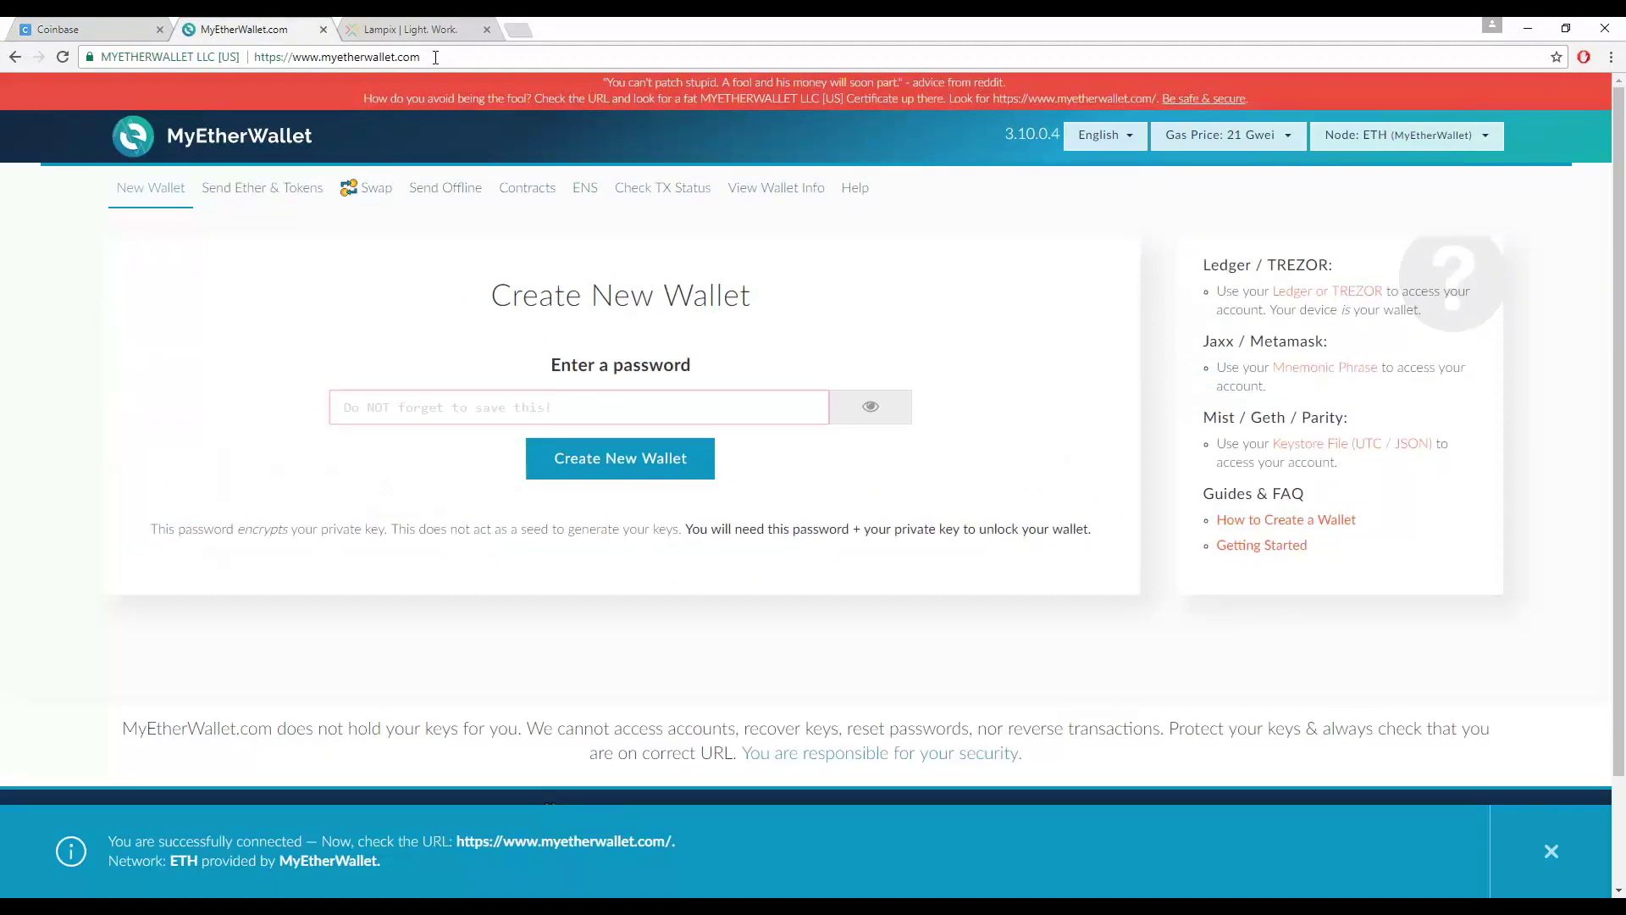
Step: Verify the MyEtherWallet web address and create a new wallet protected by a password
drag(435, 57, 234, 71)
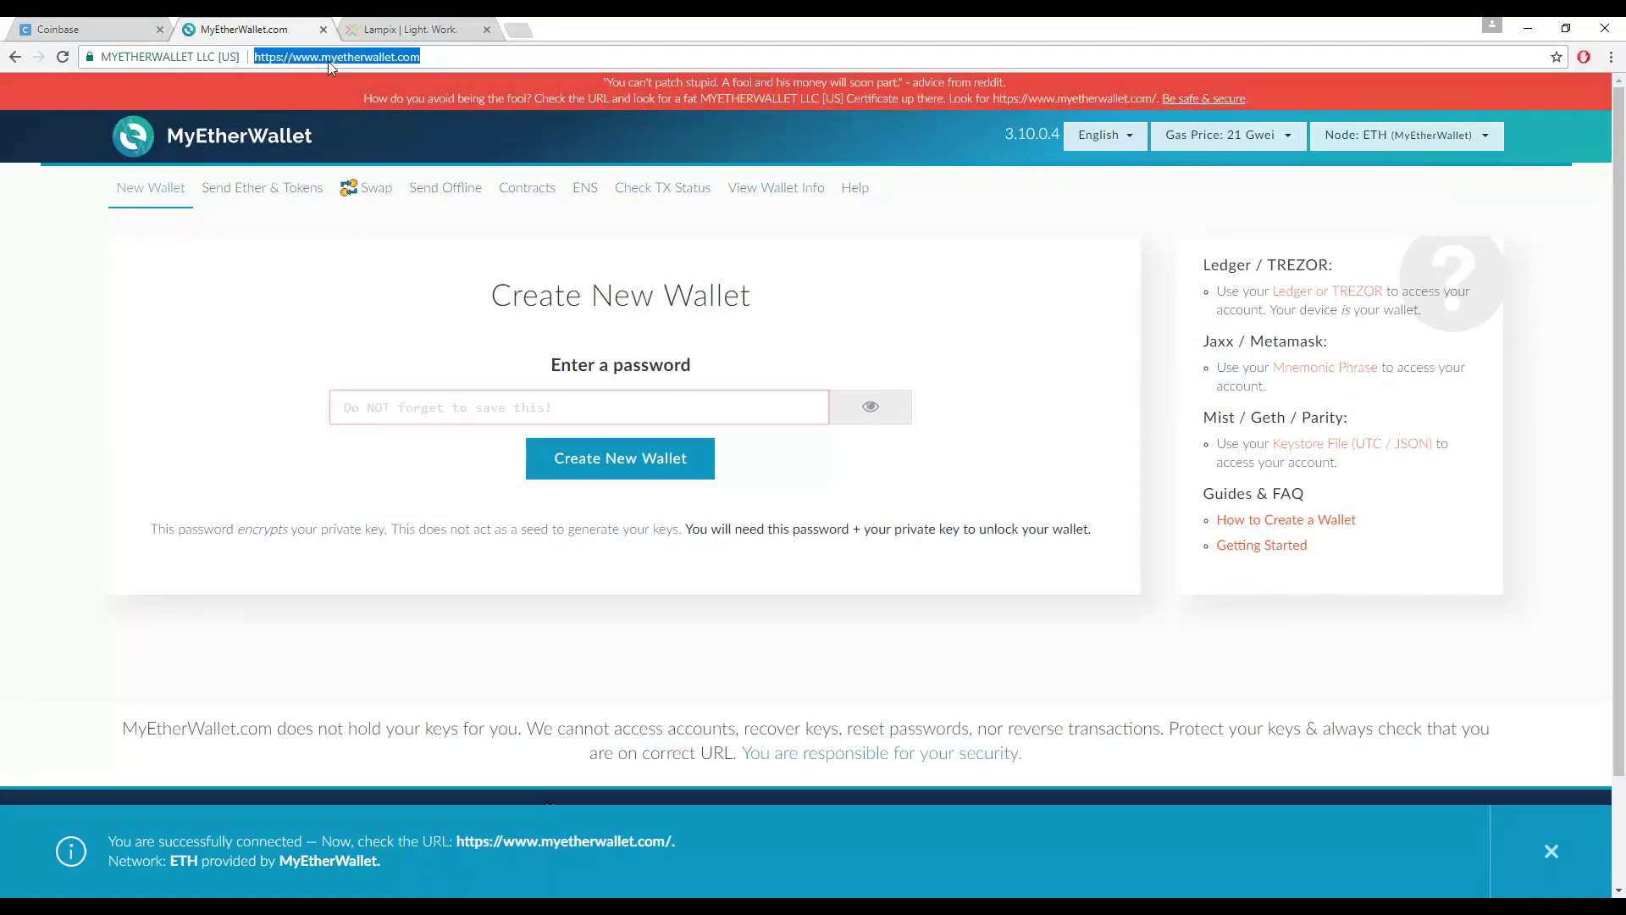
click(415, 61)
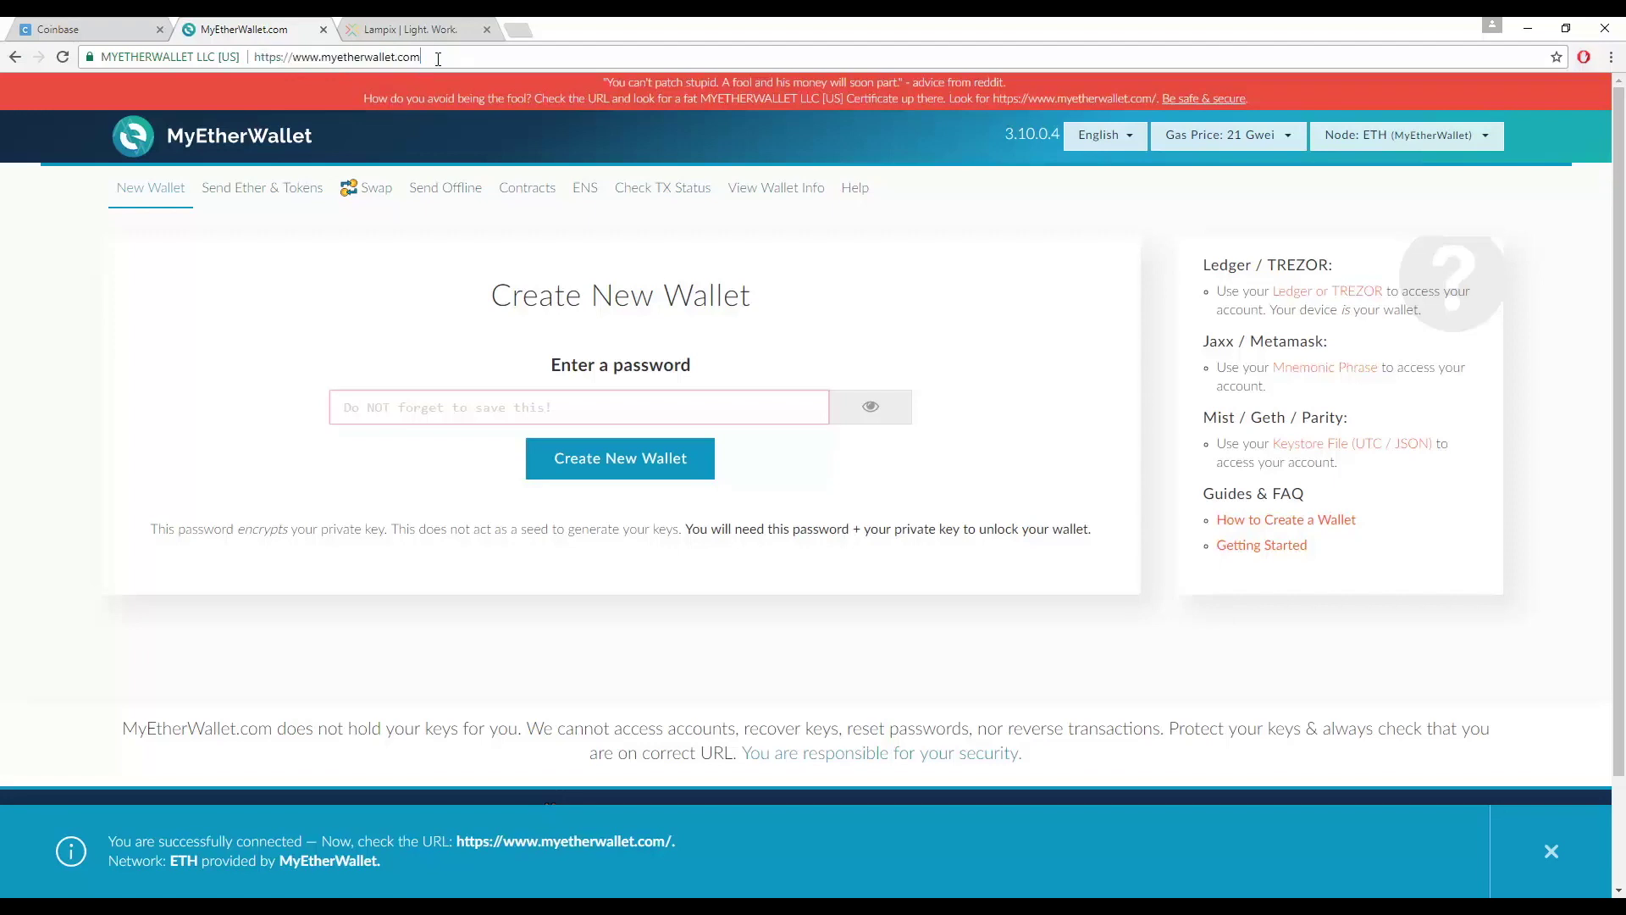
click(430, 409)
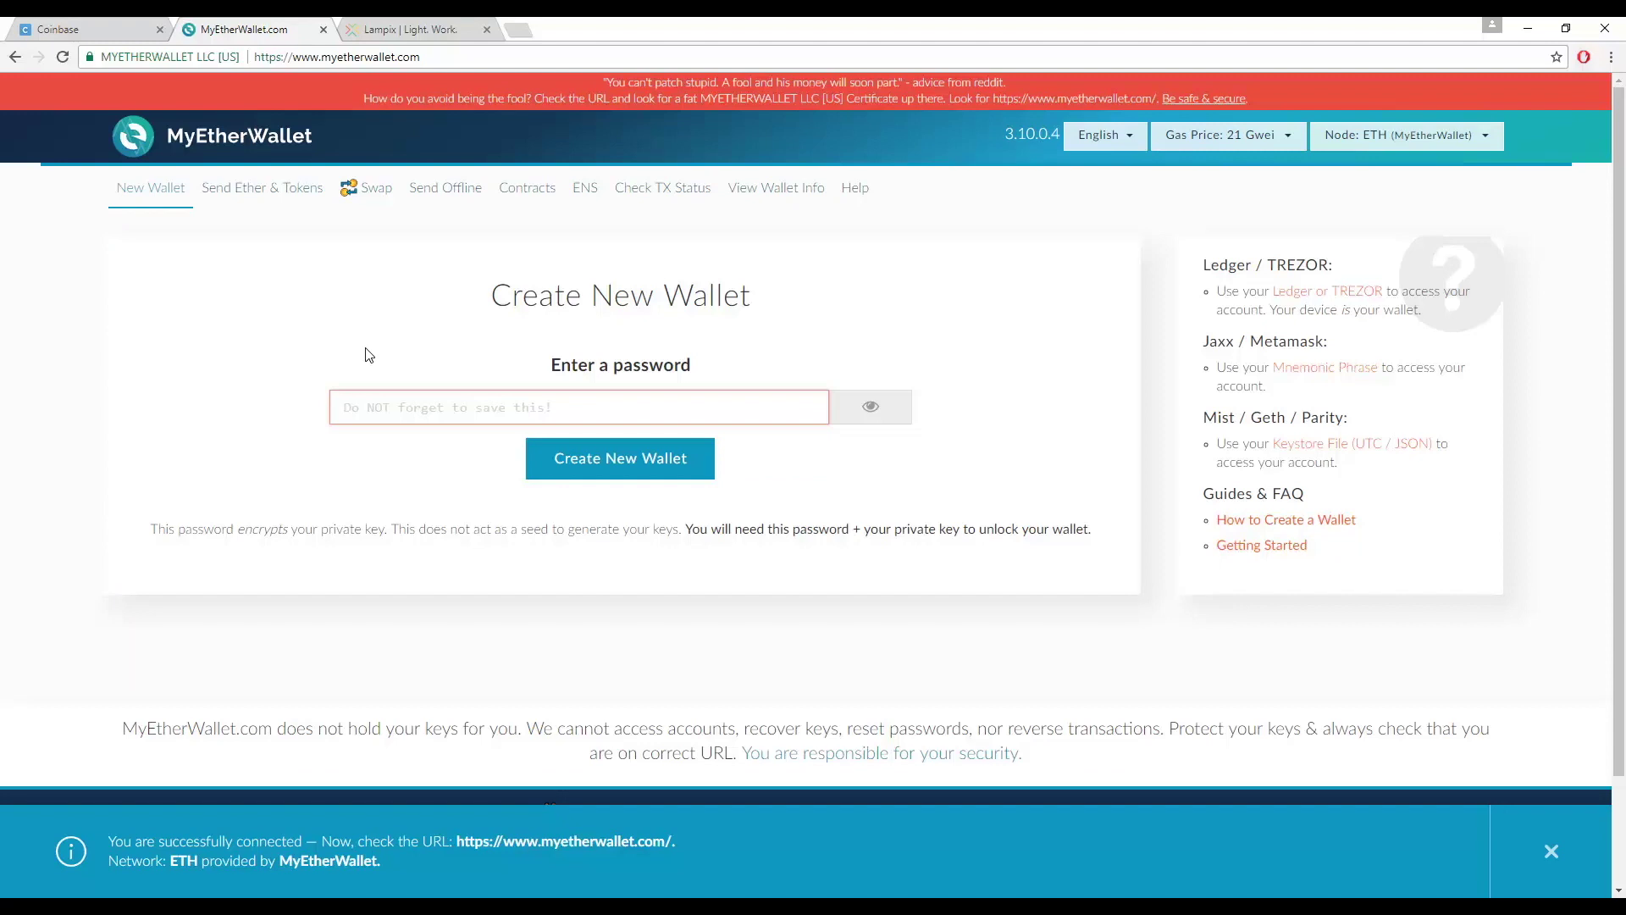
text(•••••••••••)
click(599, 458)
Step: Download the keystore and save it from Notepad as 'Keystore file'
click(557, 364)
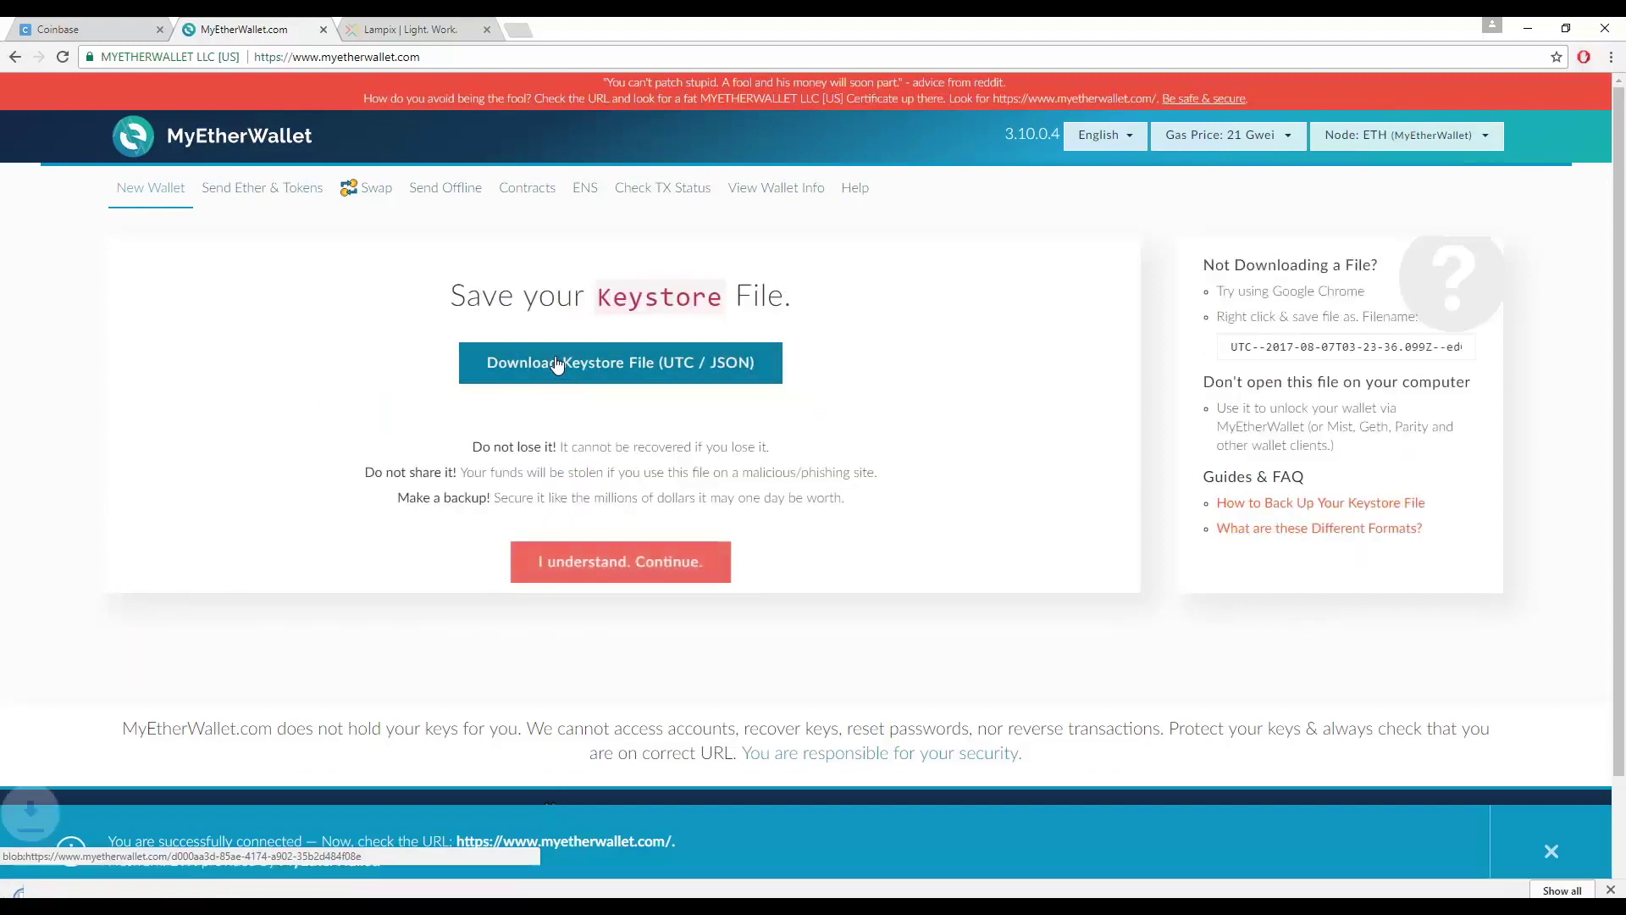
click(84, 878)
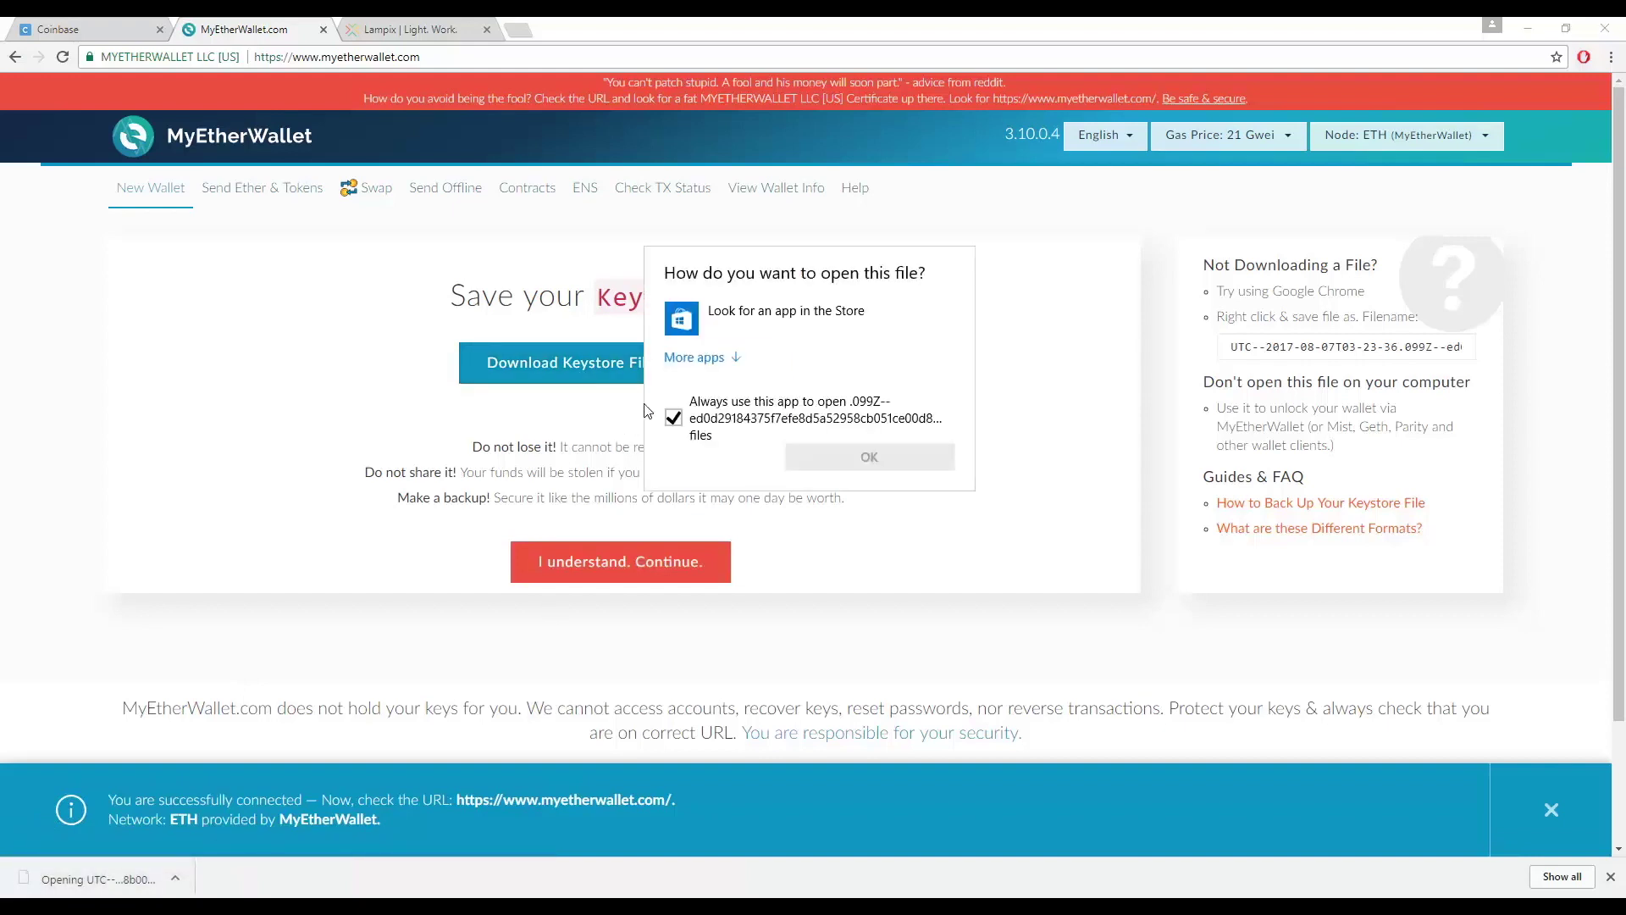
click(694, 358)
double_click(688, 442)
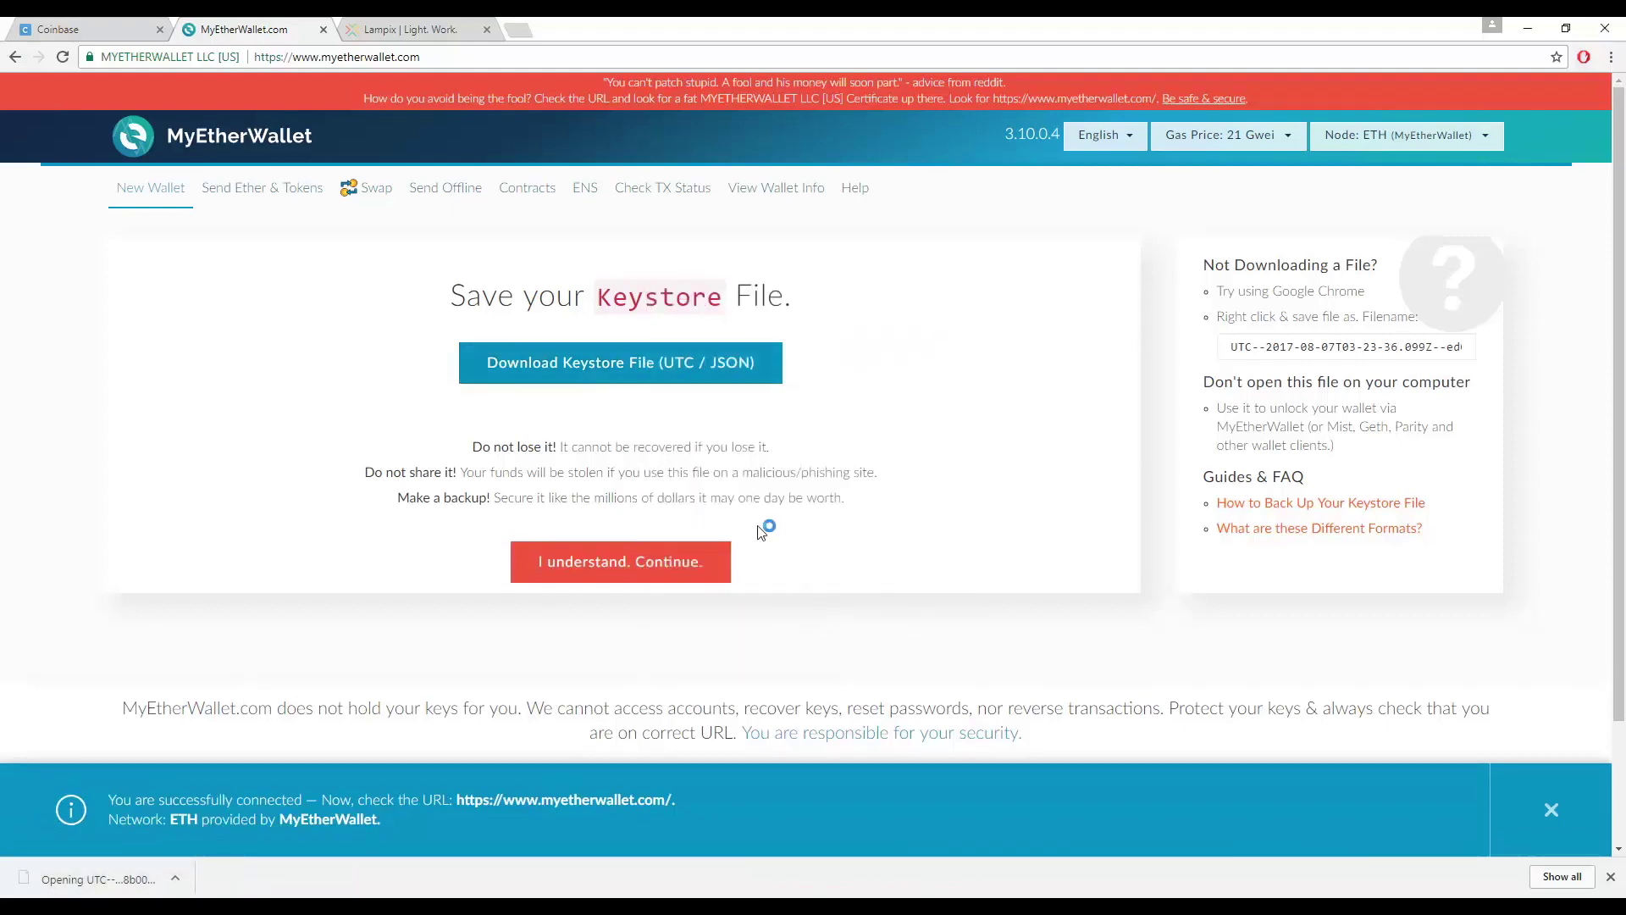
click(519, 262)
click(576, 333)
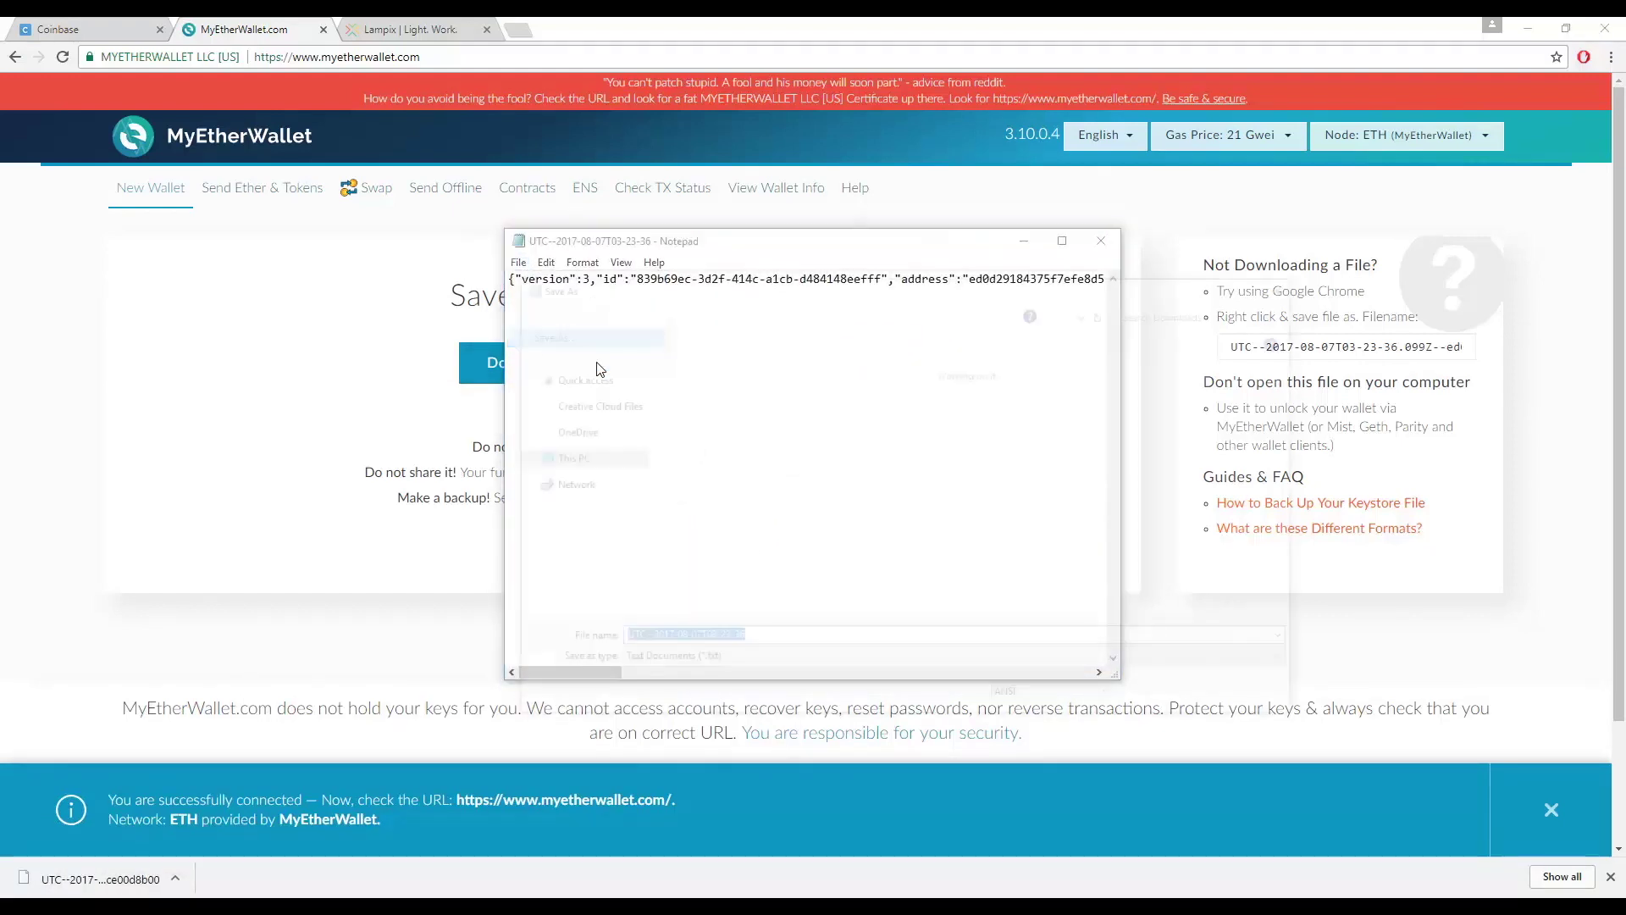
text(Ke)
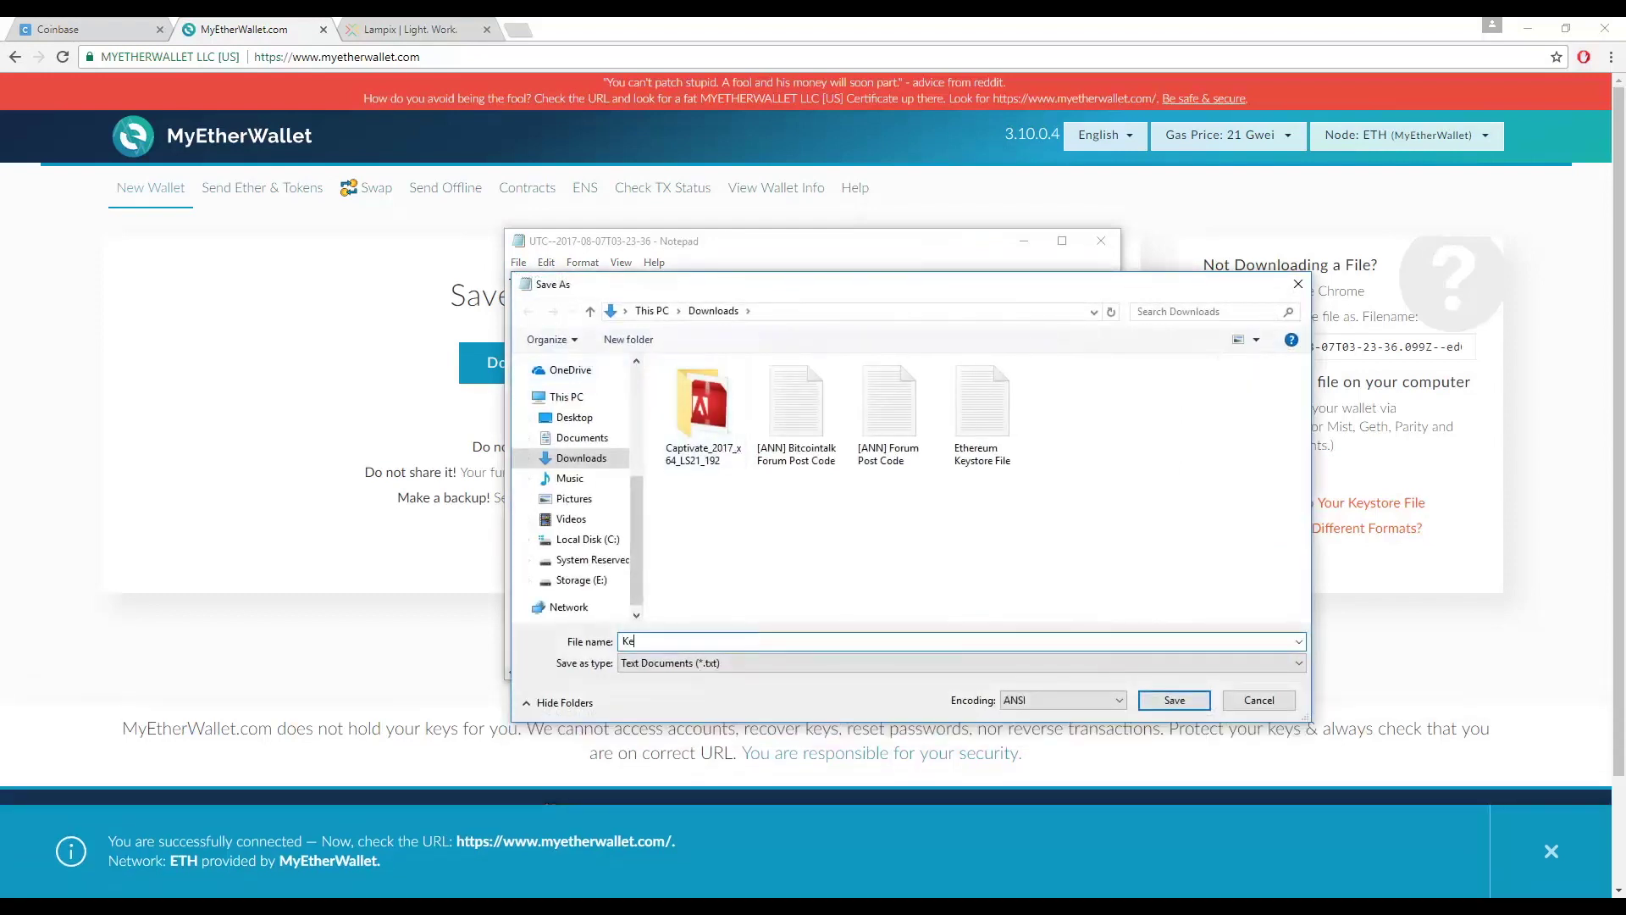
text(ystore file)
key(Return)
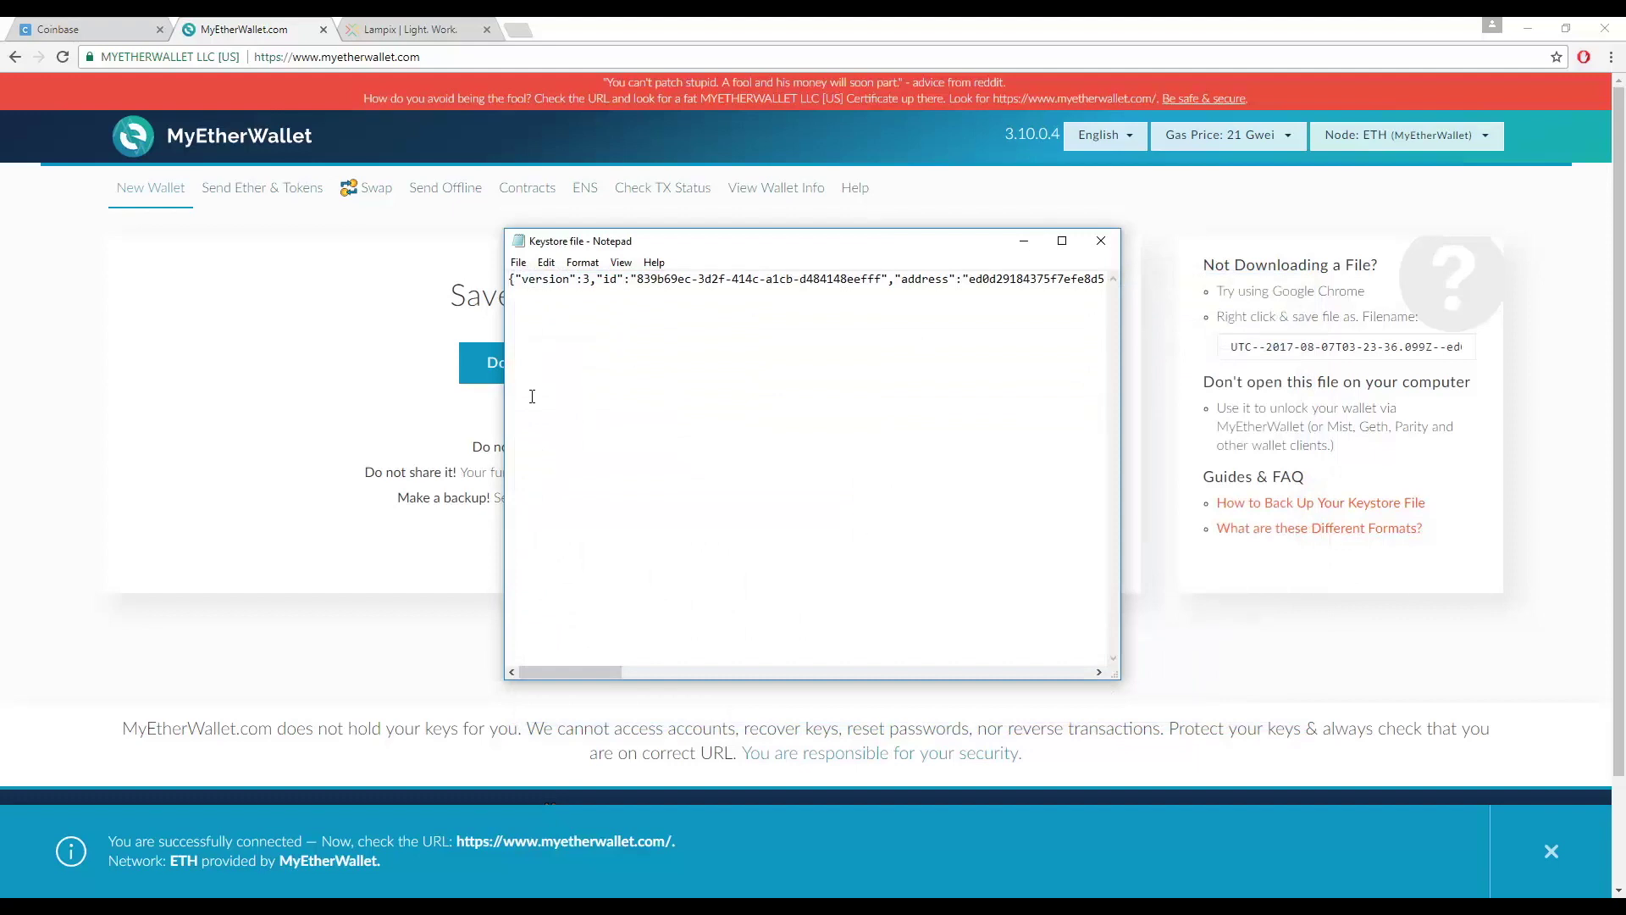
key(alt+F4)
Step: Confirm the keystore is saved and print a paper wallet, returning to the private key page
click(616, 570)
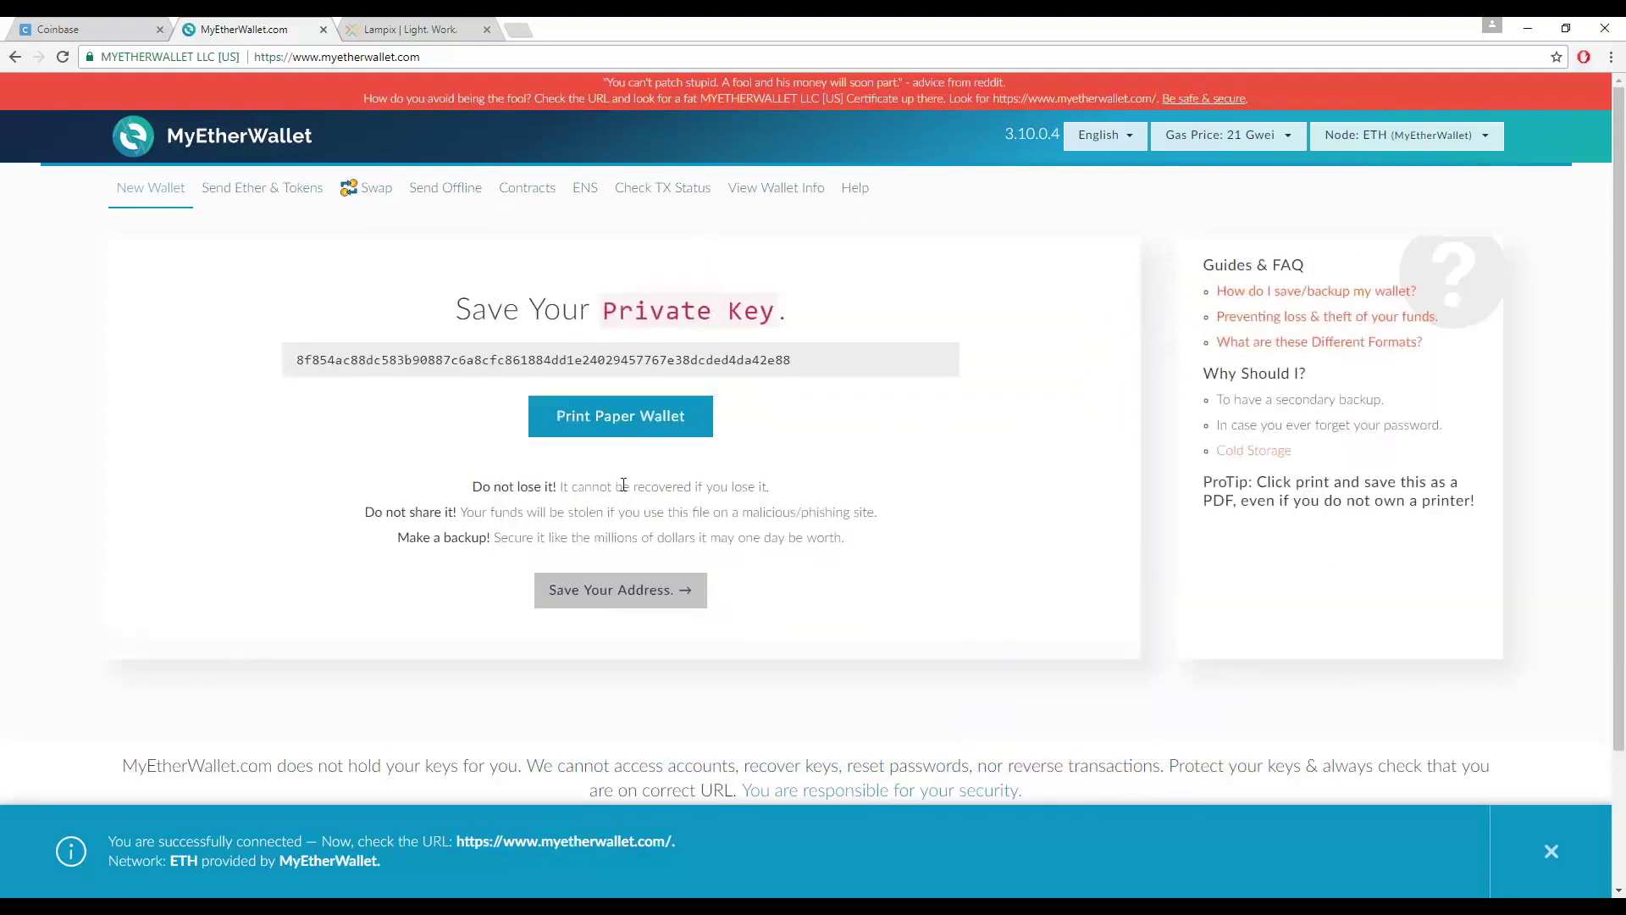
click(609, 417)
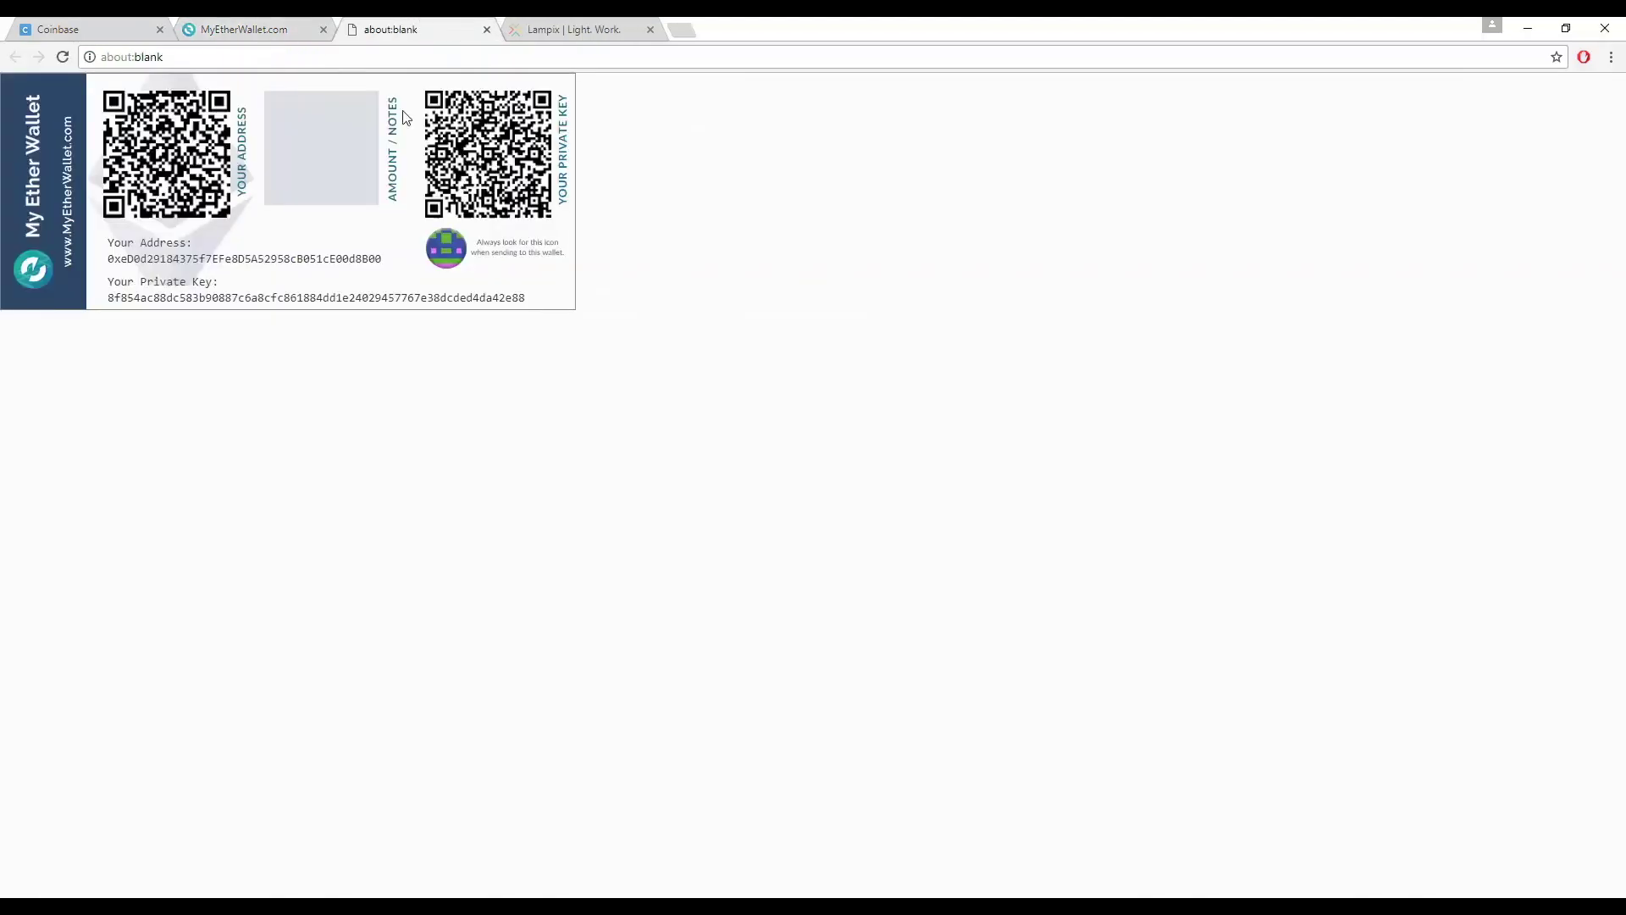
click(230, 28)
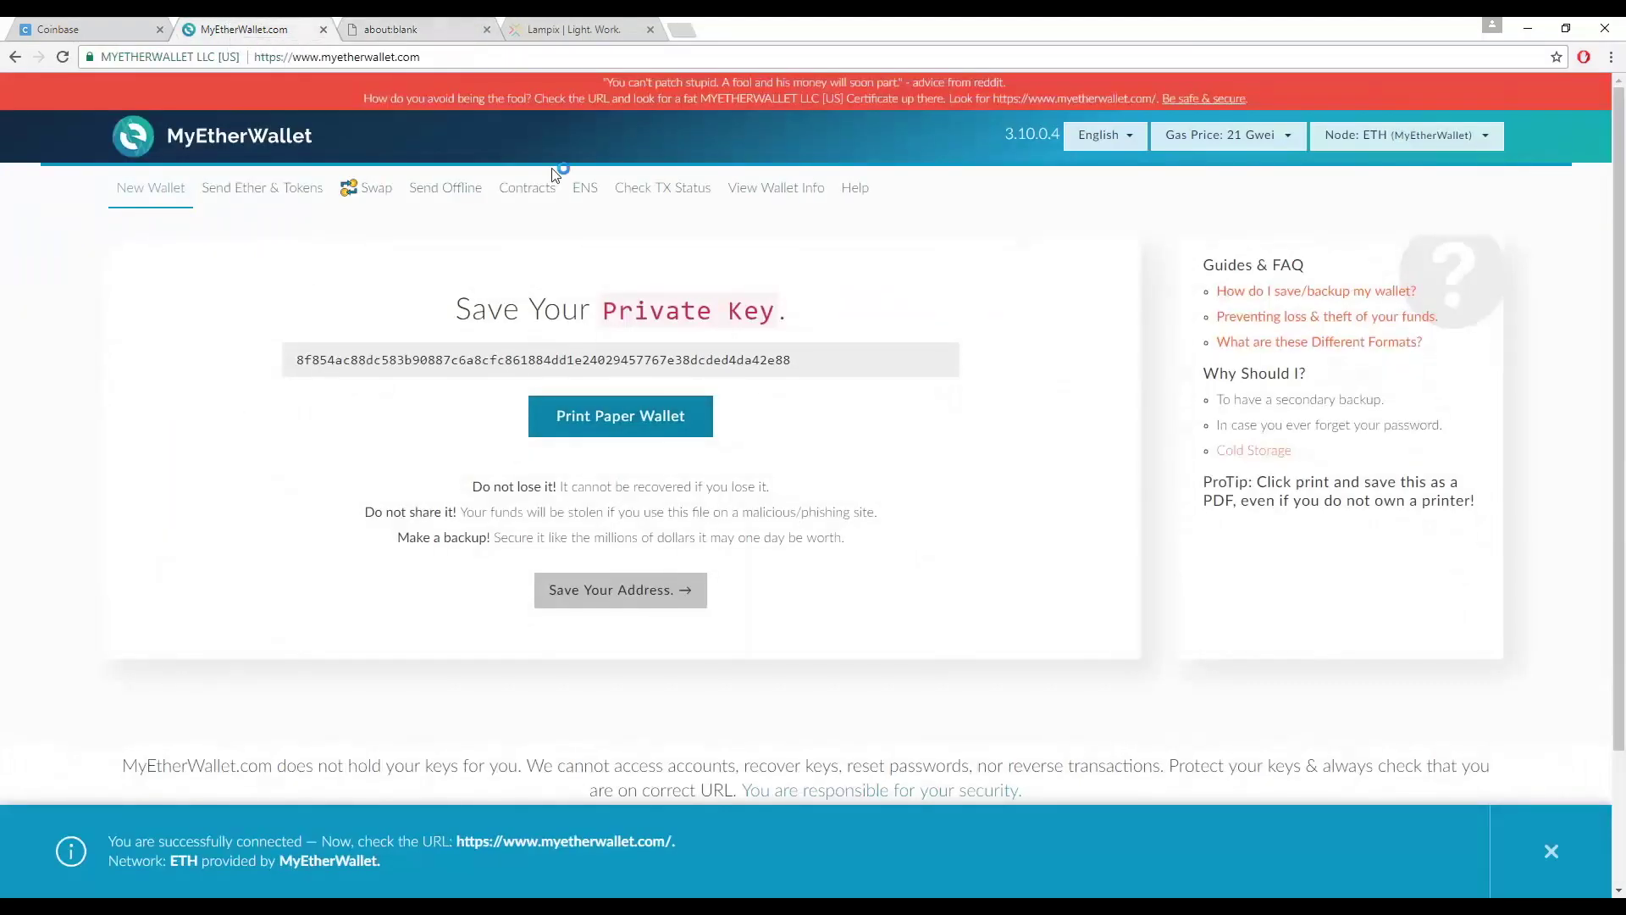
double_click(749, 359)
key(ctrl+c)
click(779, 509)
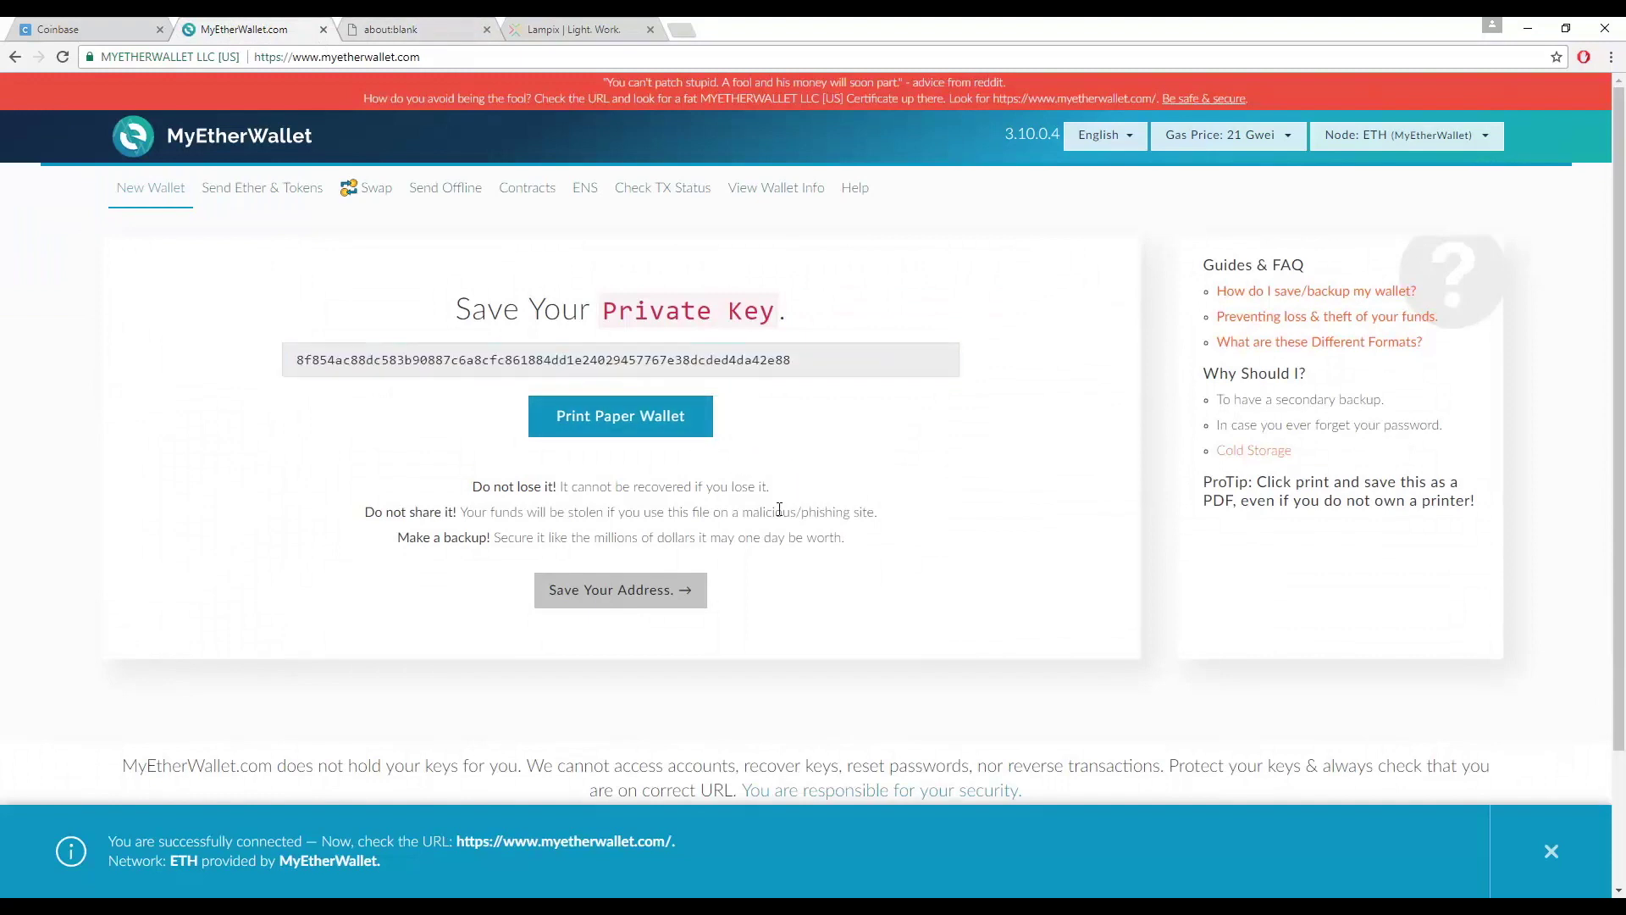
Step: Unlock the new wallet by pasting its private key
click(645, 586)
click(184, 446)
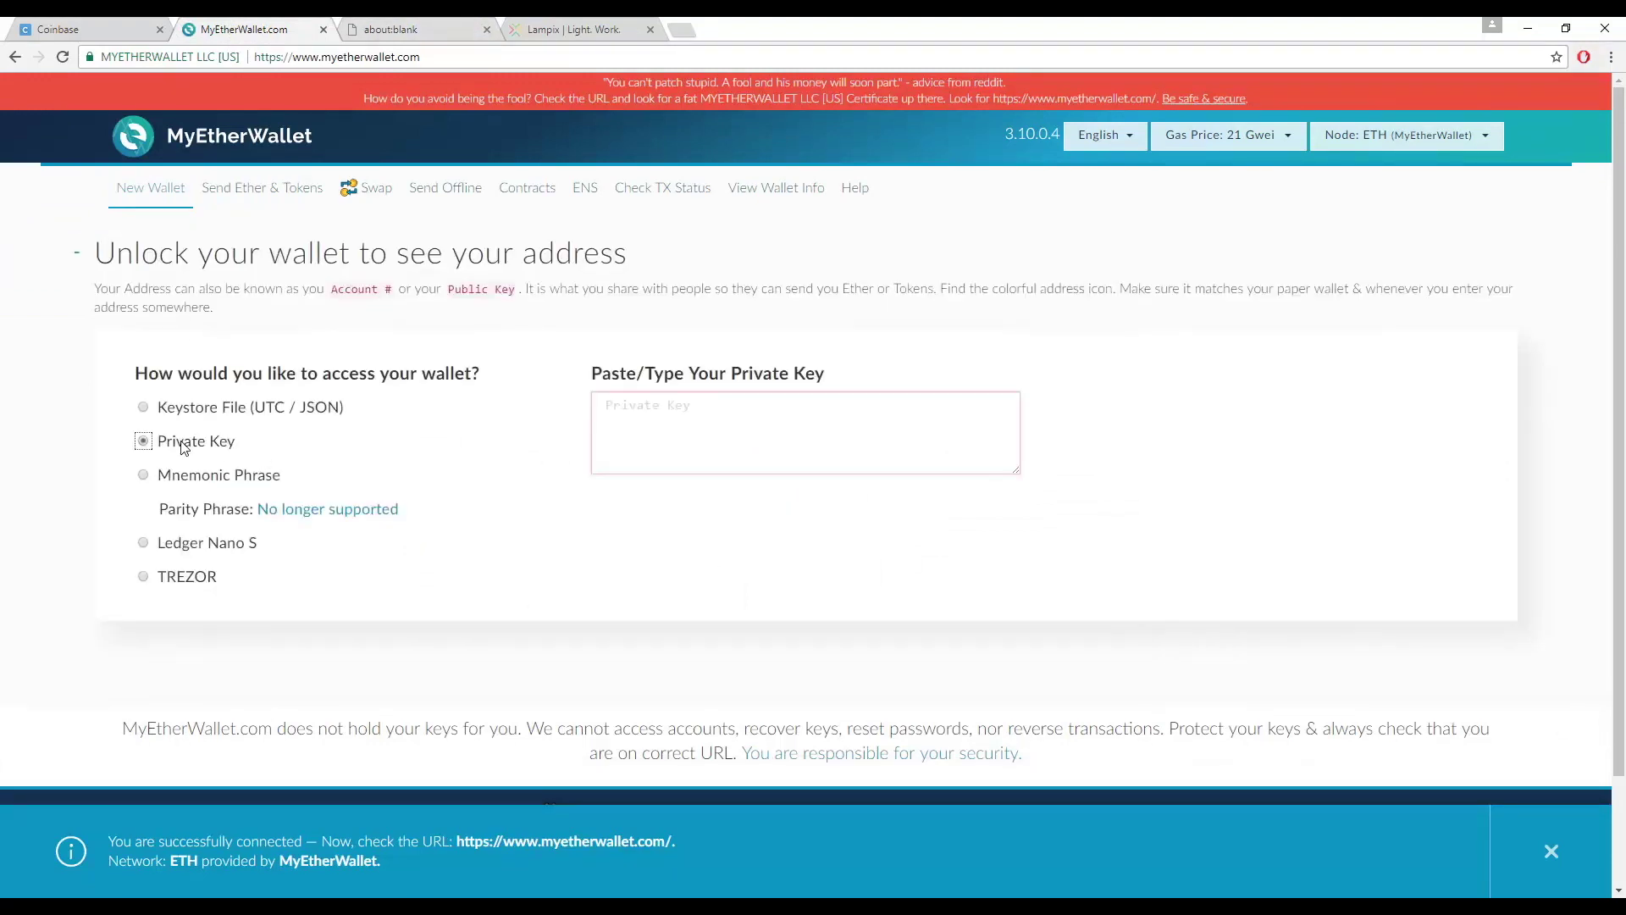
click(700, 405)
key(ctrl+v)
click(1126, 410)
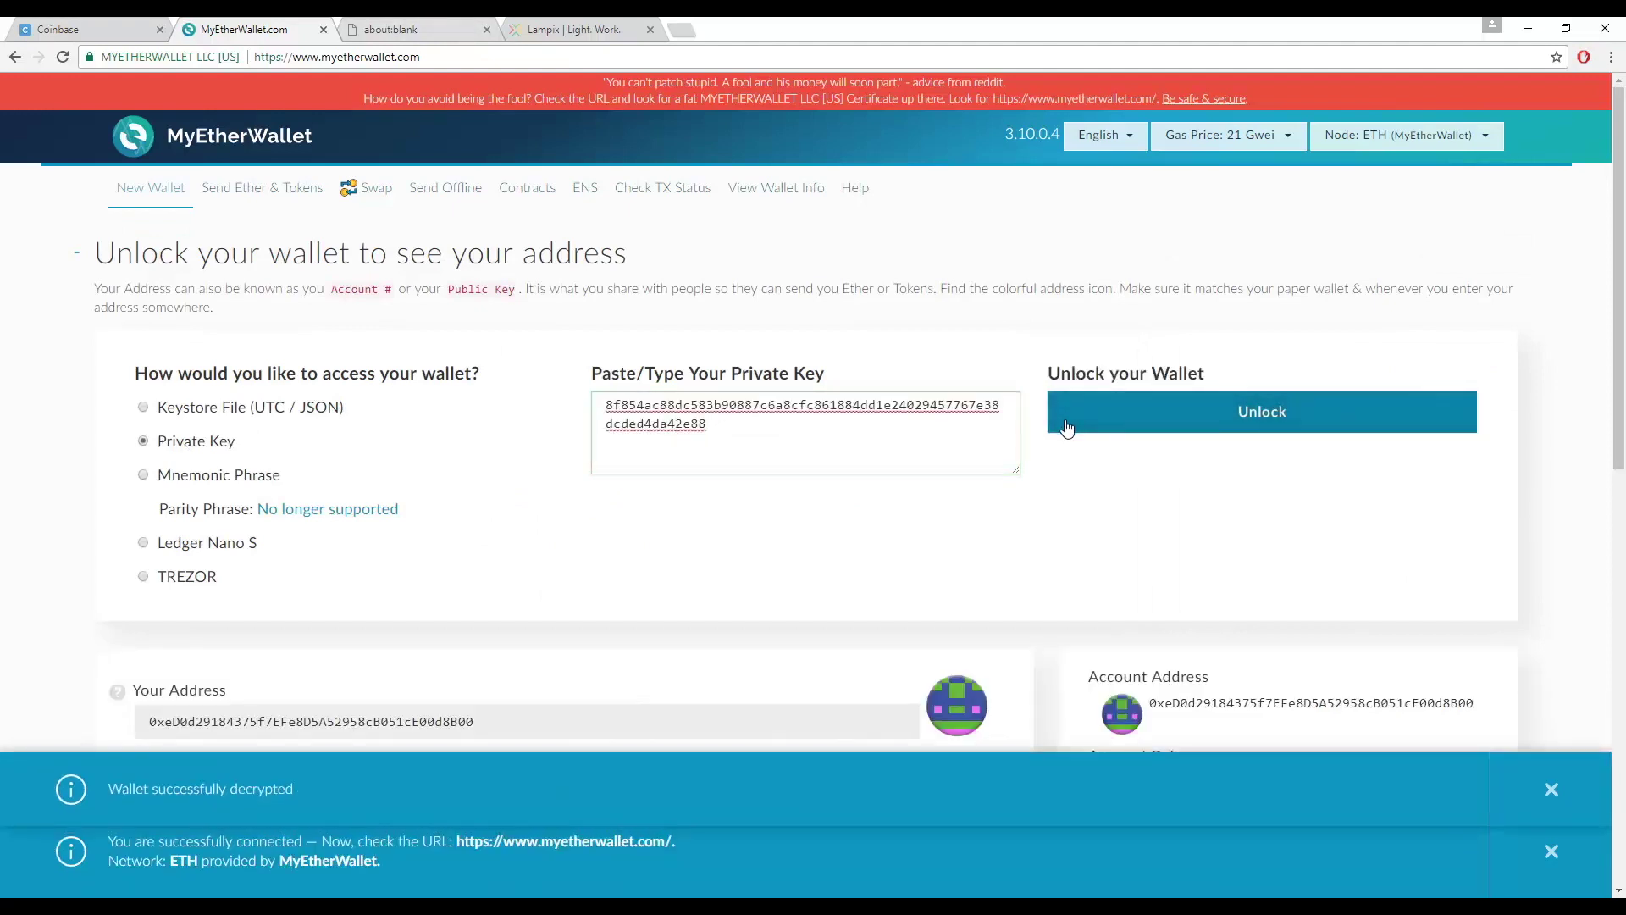
Step: Copy the unlocked wallet's account address and go back to Coinbase
scroll(1000, 627, down, 3)
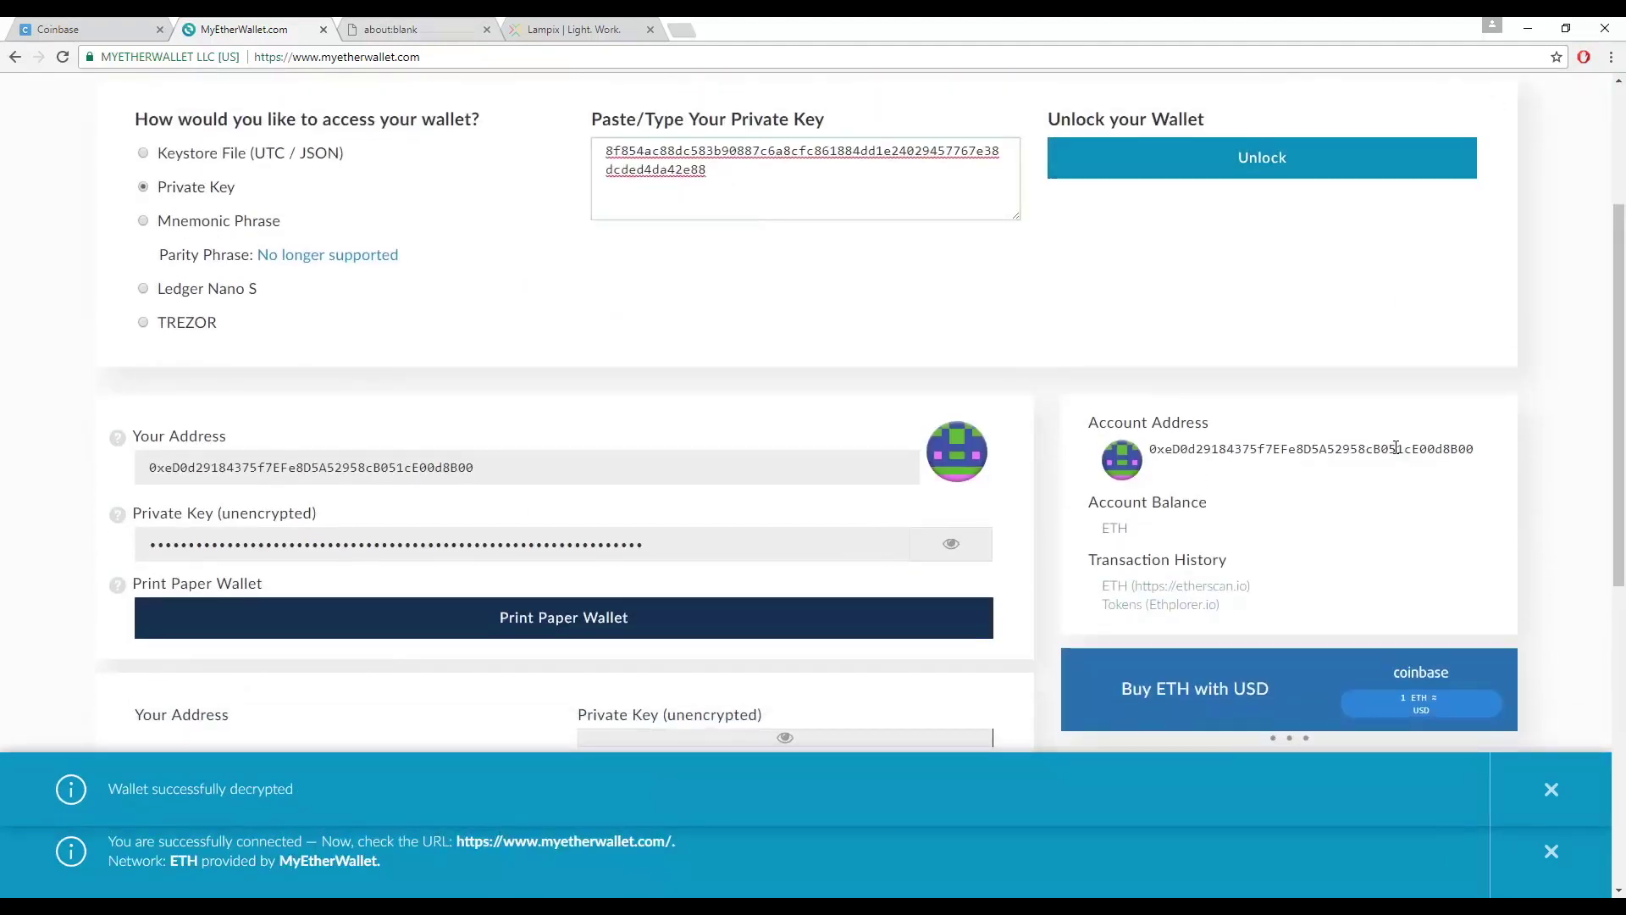
double_click(1152, 450)
click(1152, 449)
double_click(1153, 450)
key(ctrl+c)
scroll(581, 292, up, 3)
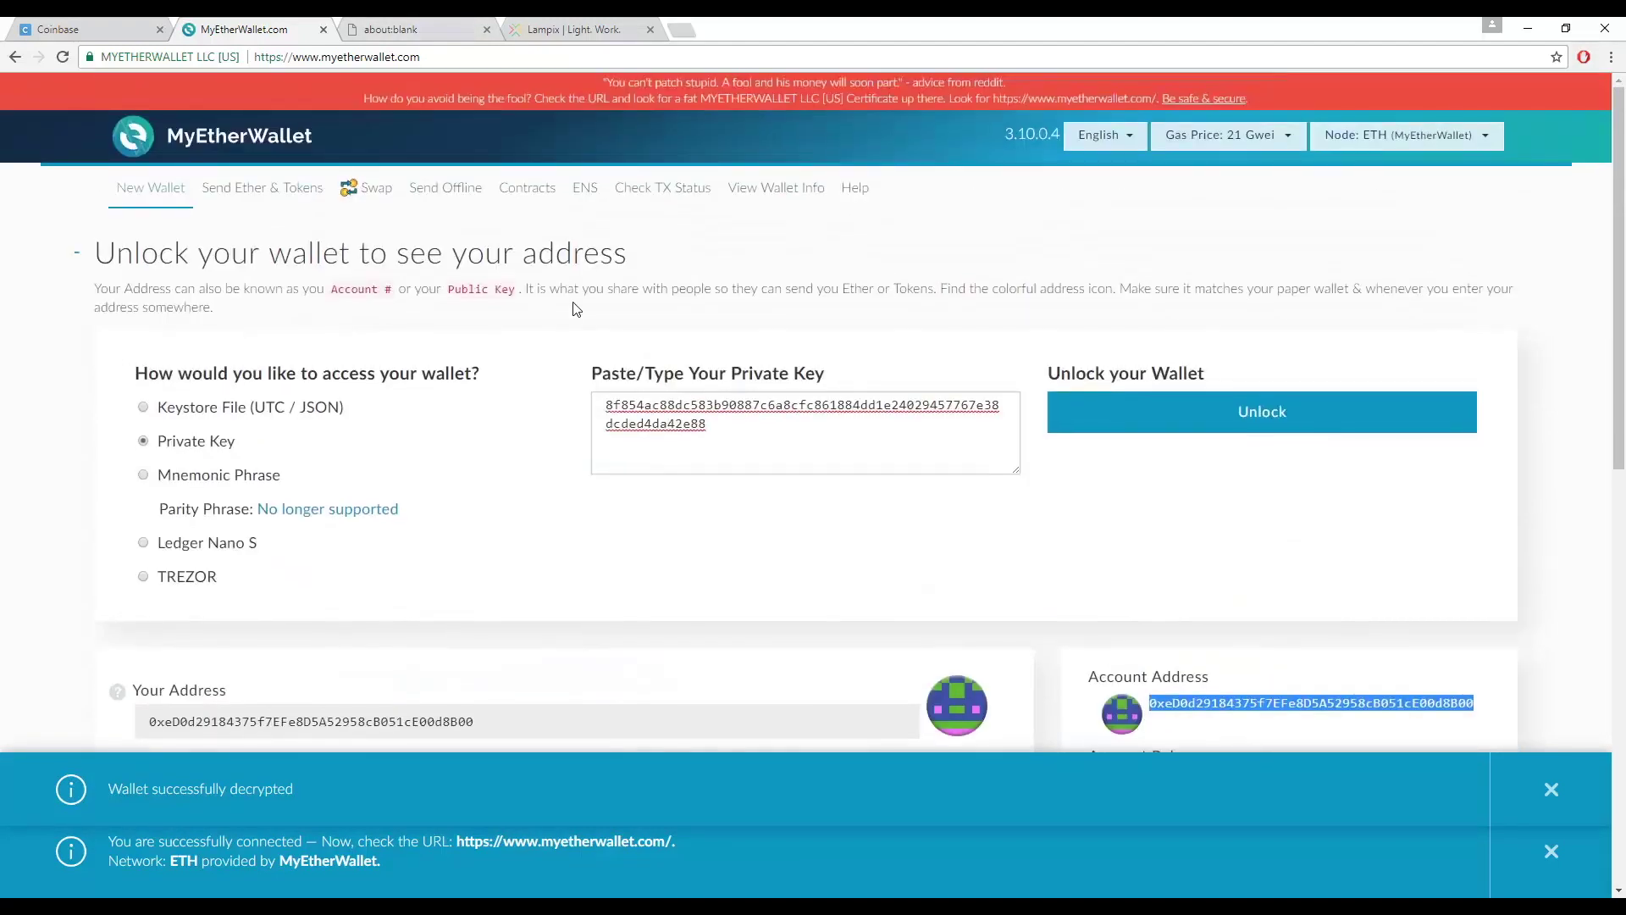
click(93, 27)
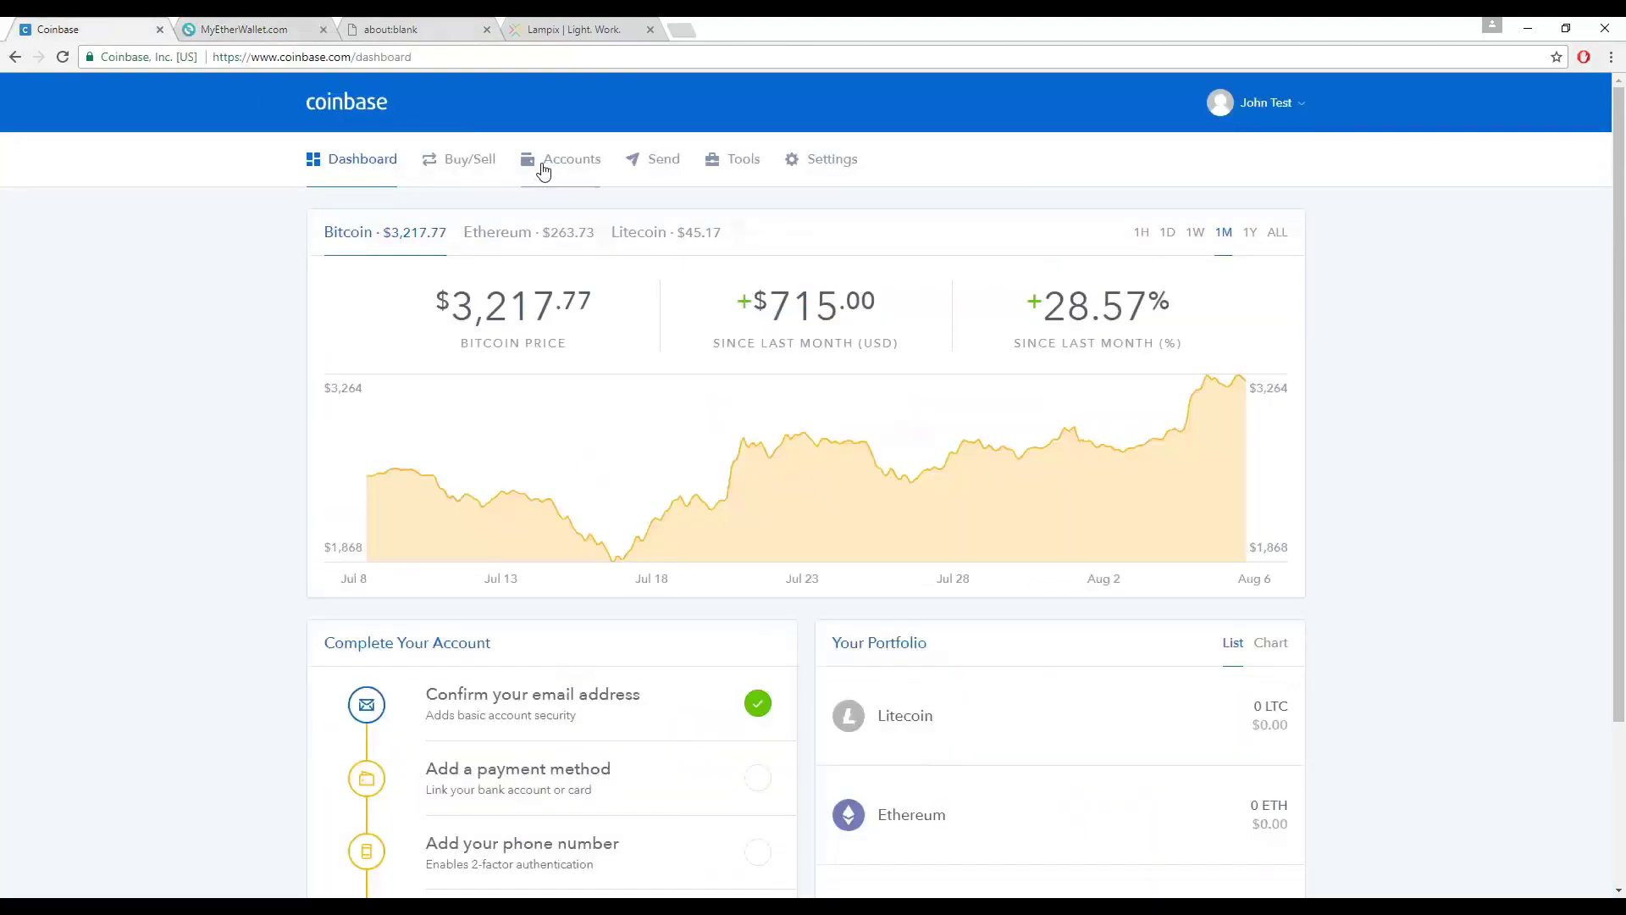
Step: Start a Coinbase send to the pasted MyEtherWallet address from the ETH Wallet
click(663, 163)
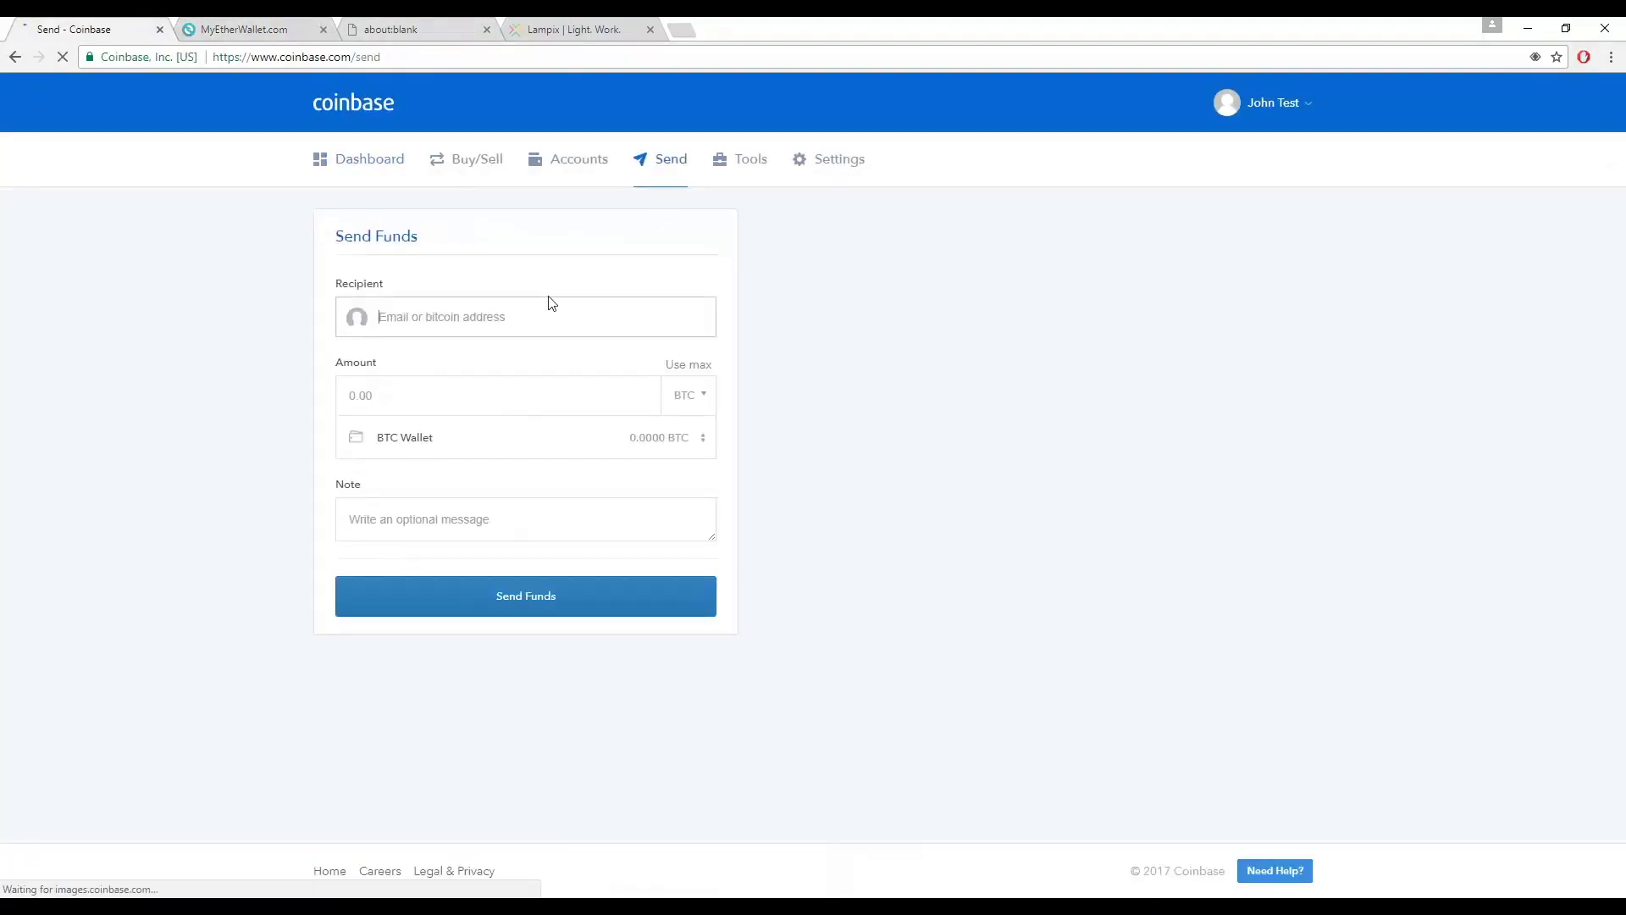
click(526, 310)
key(ctrl+v)
click(539, 435)
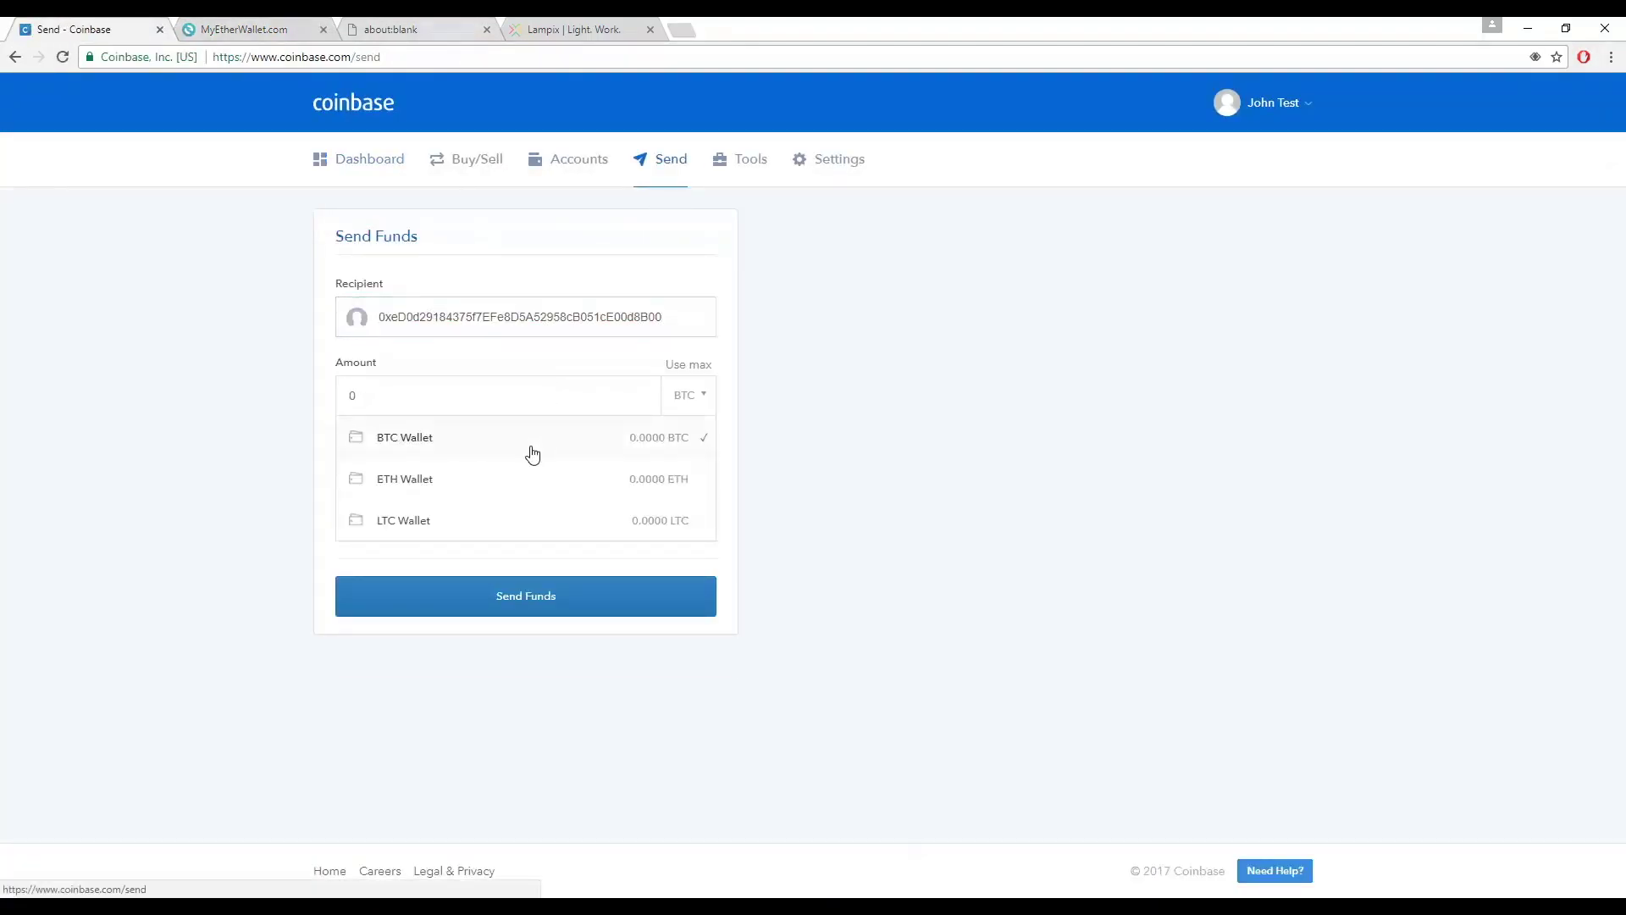
click(480, 494)
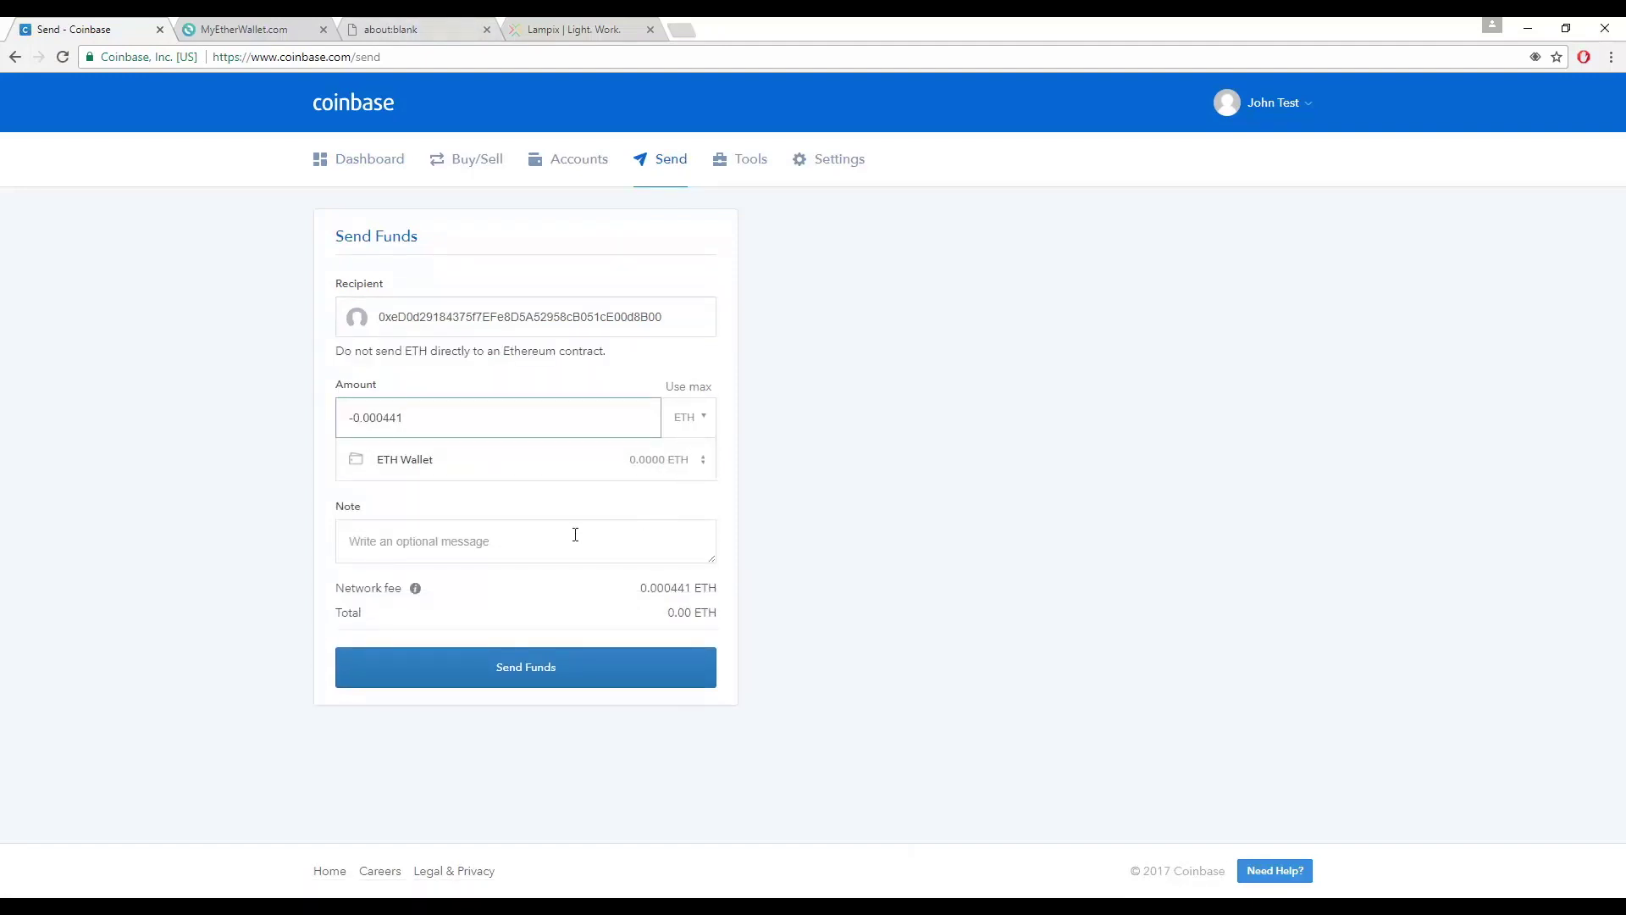
Step: Set the send amount to 5 ETH and double-check the recipient address
drag(469, 417, 277, 410)
key(BackSpace)
text(5)
double_click(405, 311)
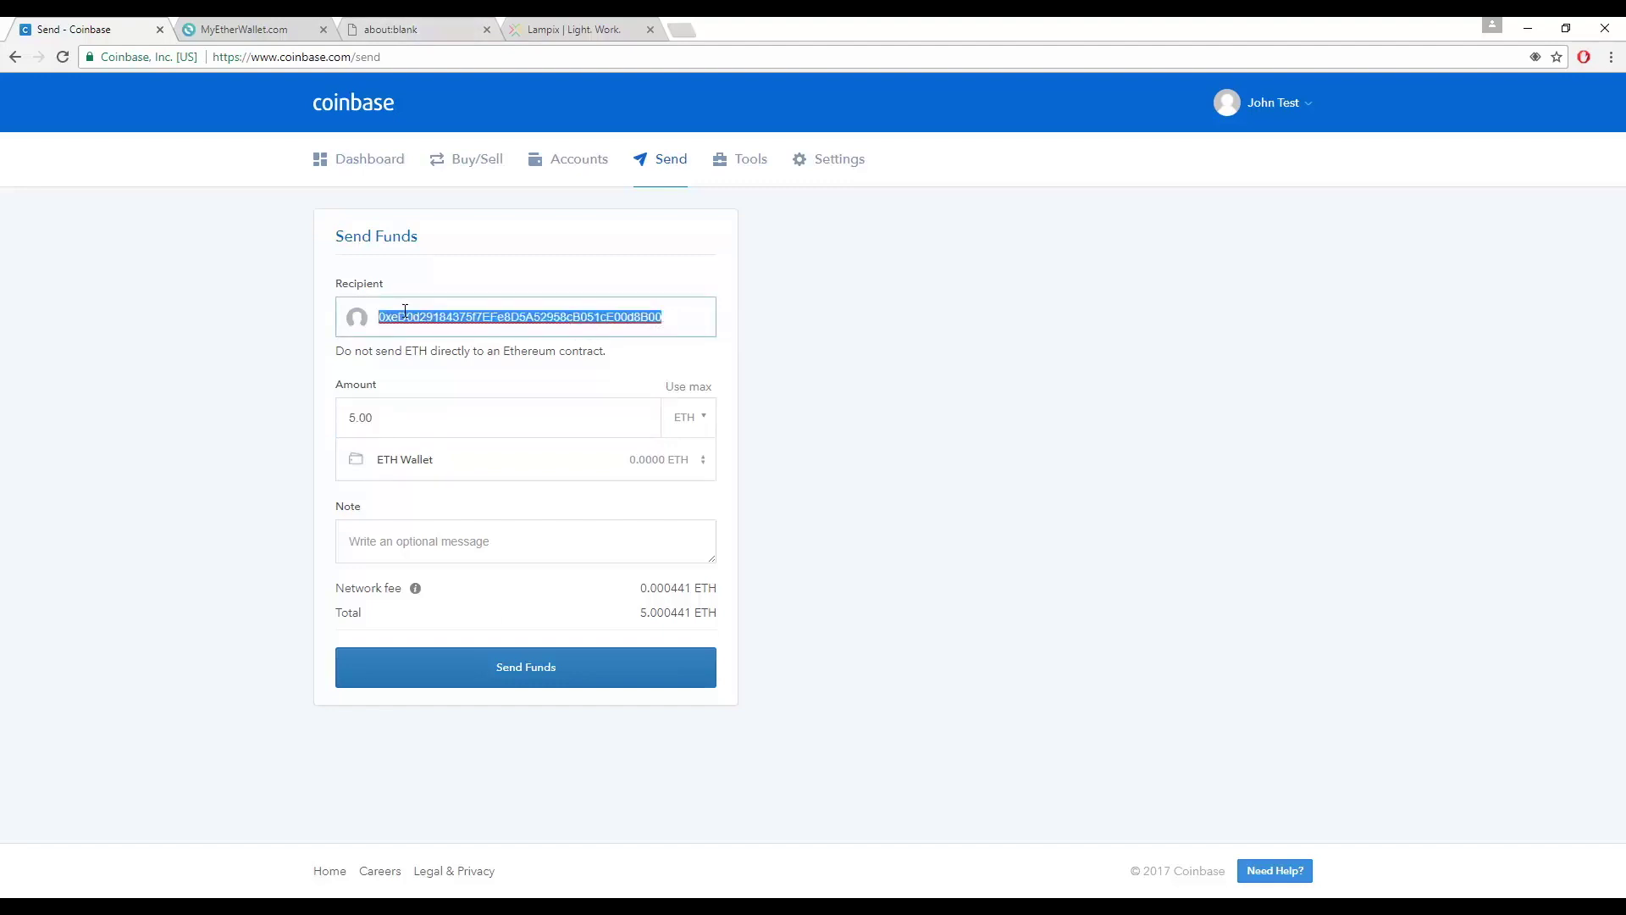
click(405, 311)
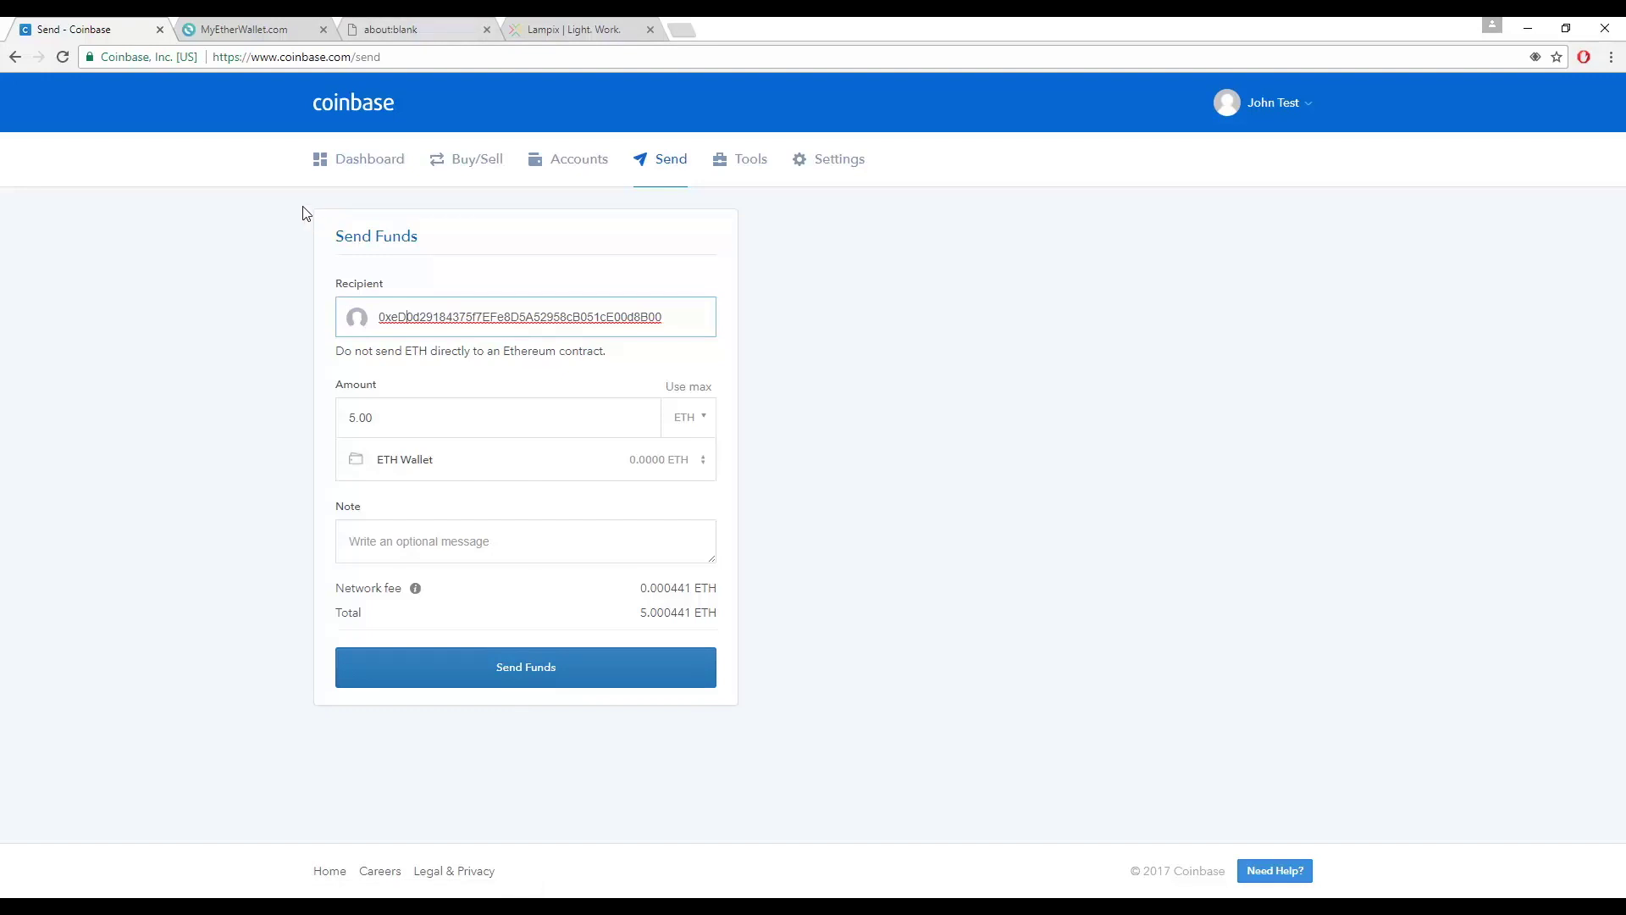
click(203, 34)
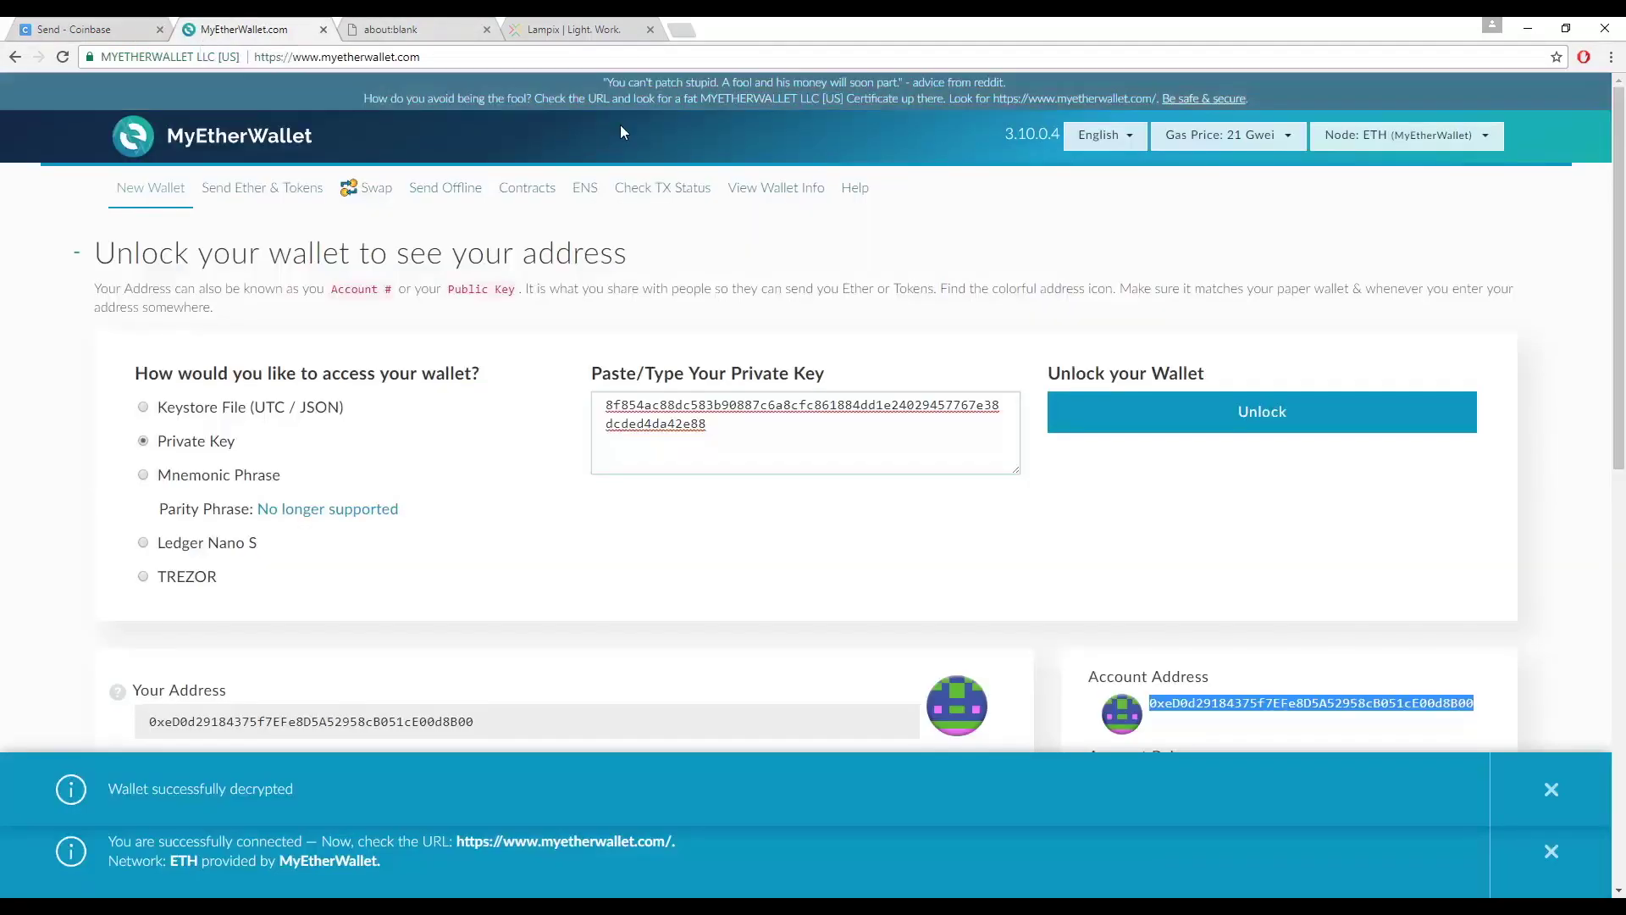
Step: Select the private key, then go to MyEtherWallet's Send Ether & Tokens page
triple_click(791, 425)
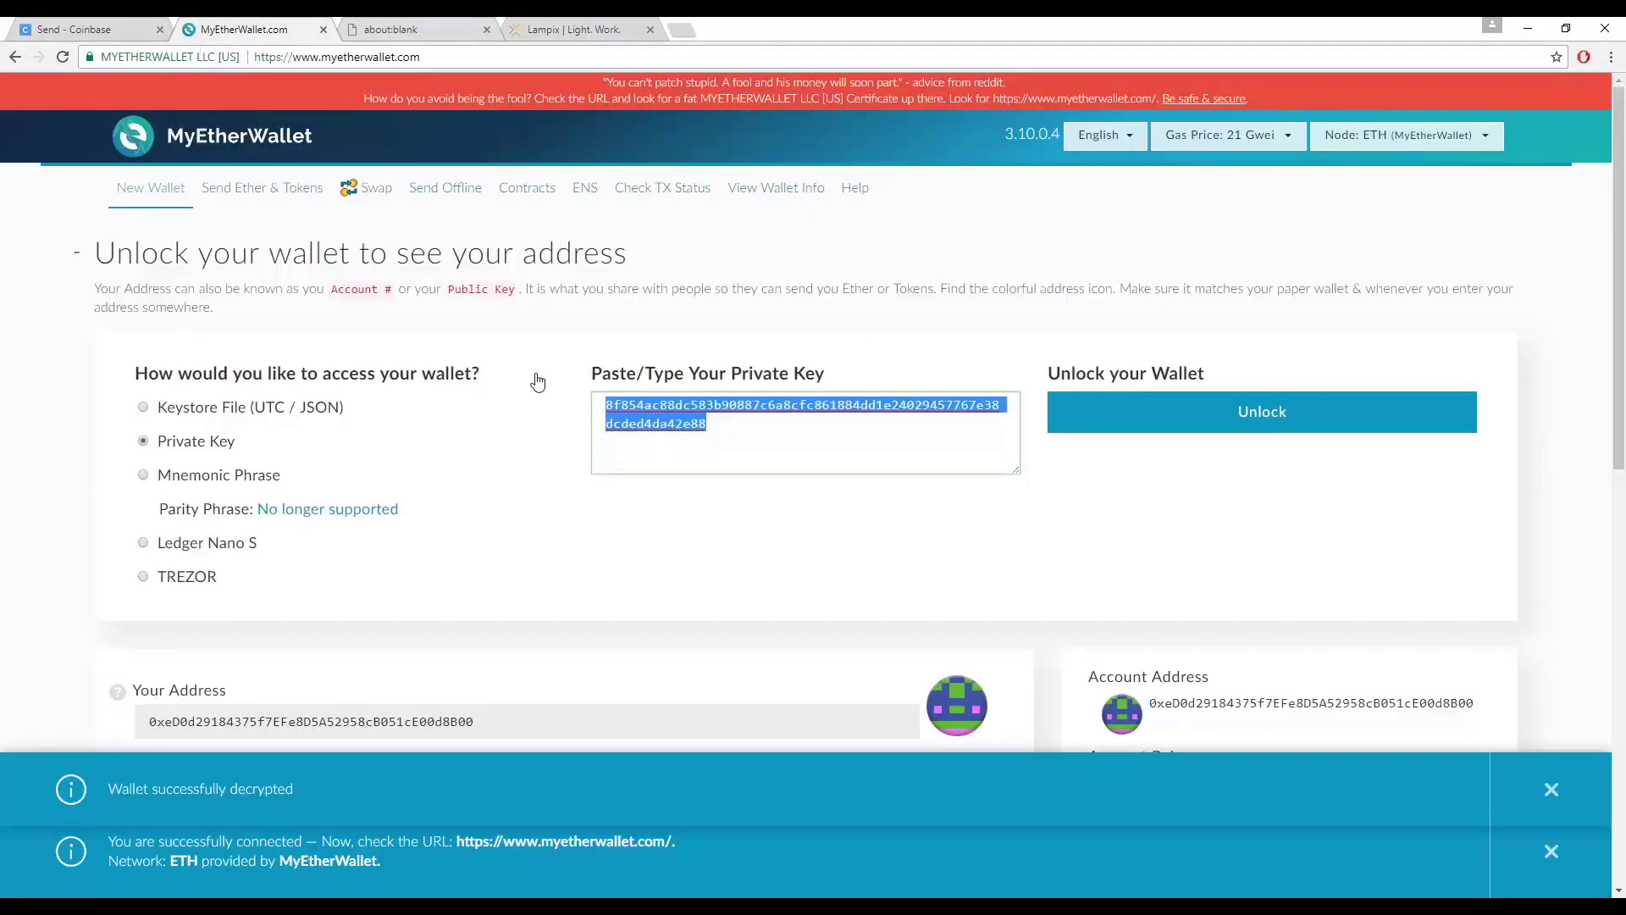
click(742, 427)
scroll(926, 465, down, 3)
scroll(635, 370, up, 2)
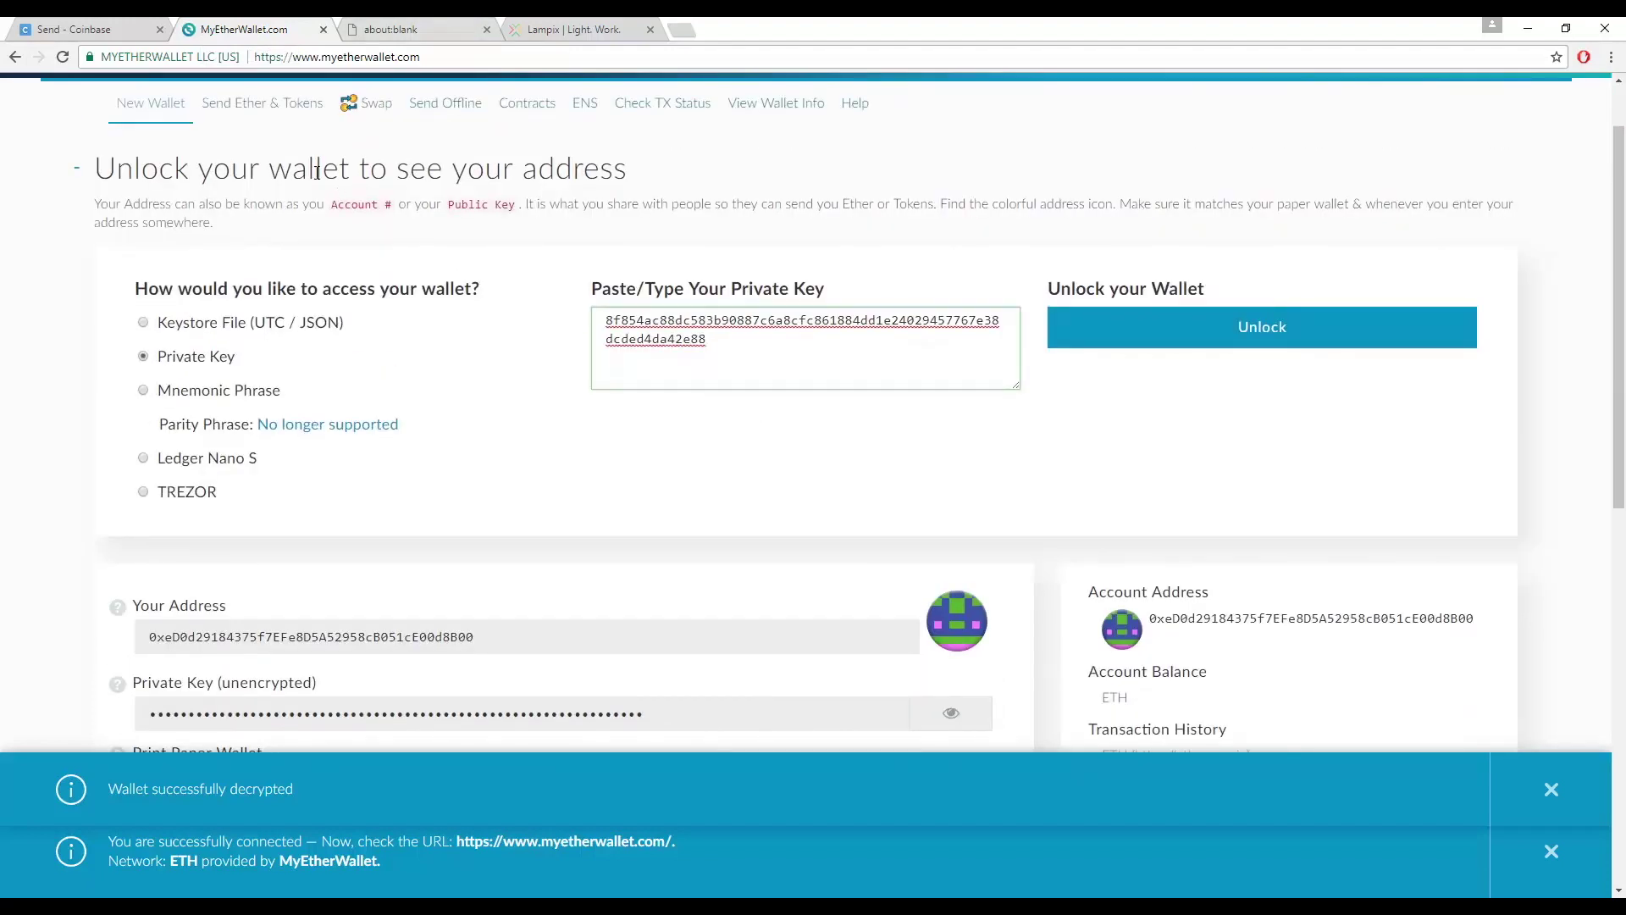
click(271, 105)
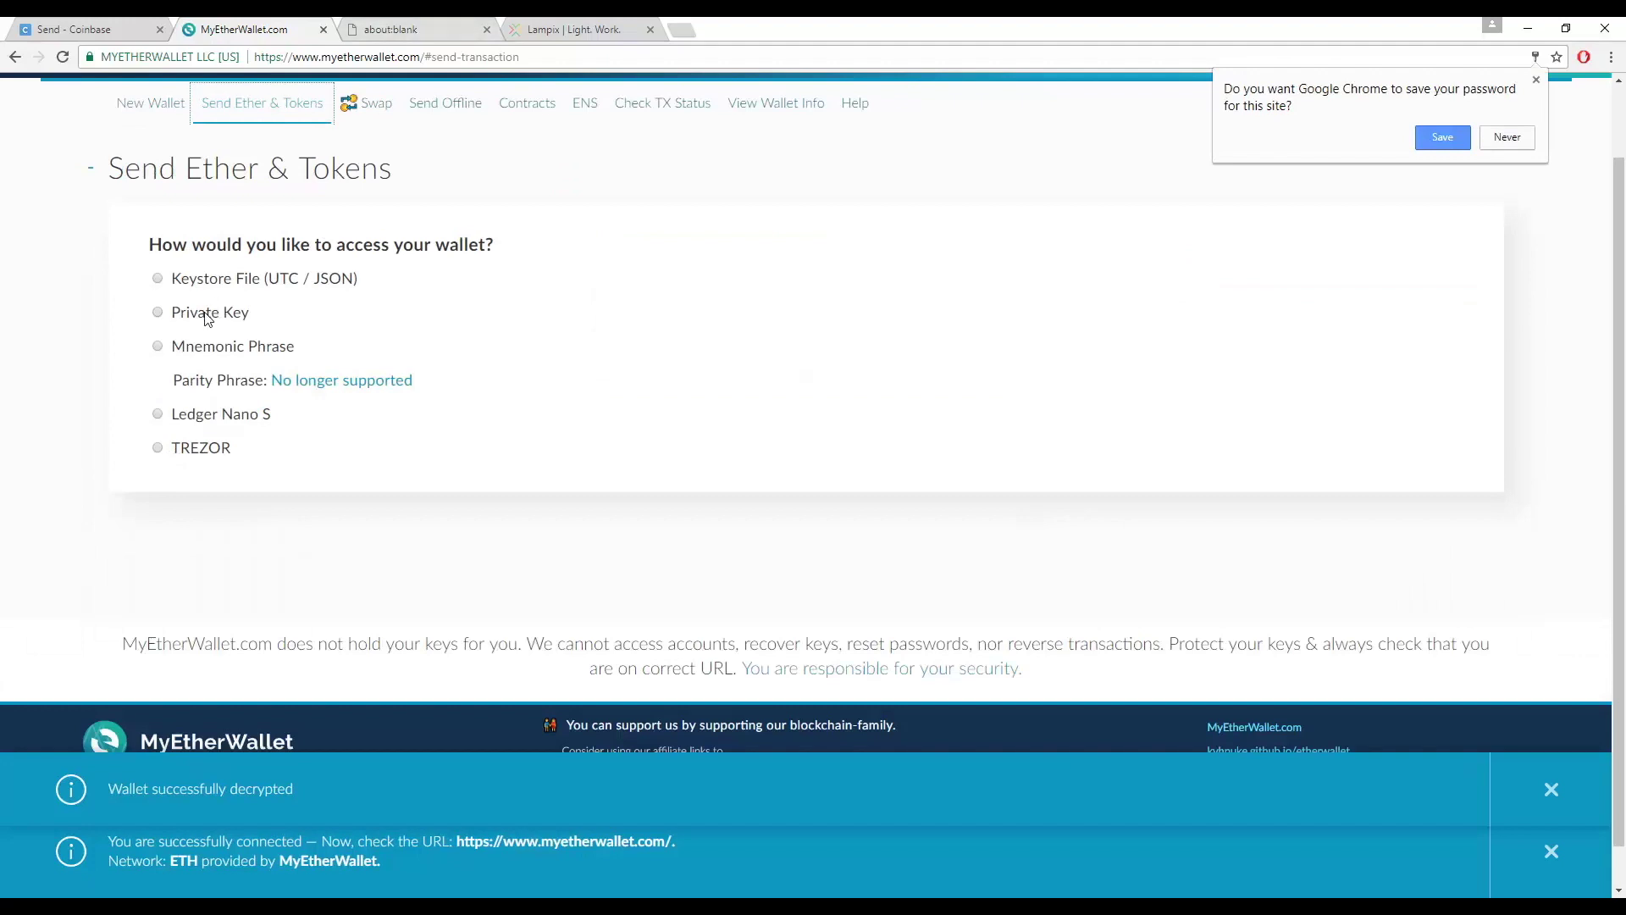
Step: Decline Chrome's password-saving prompt and unlock the wallet with the pasted private key
click(1498, 139)
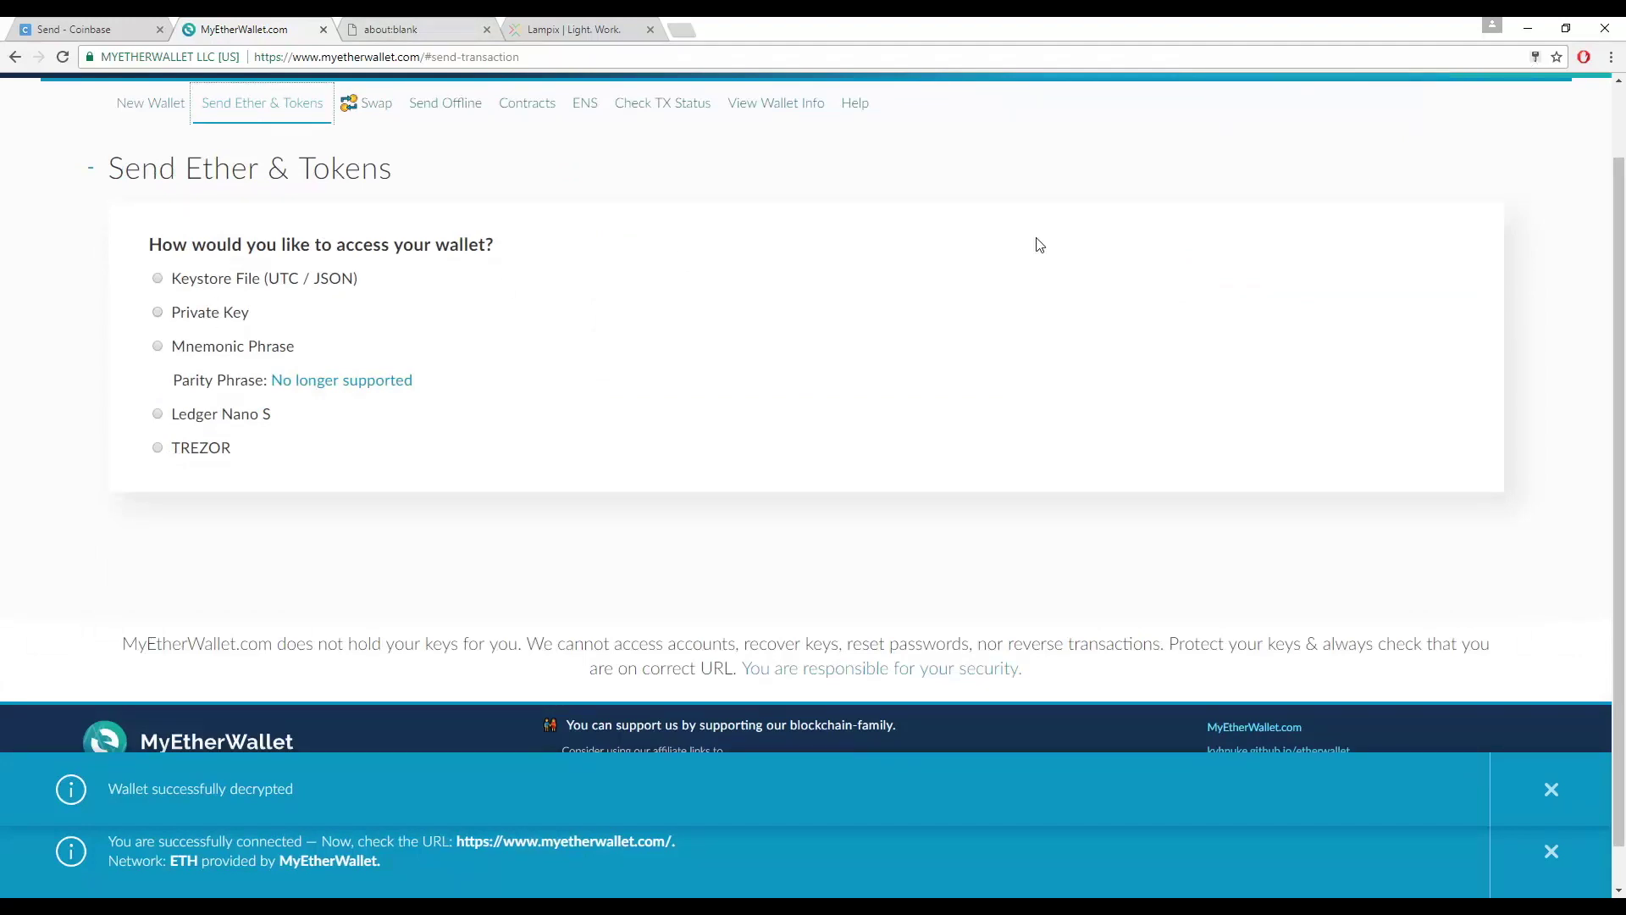
click(212, 315)
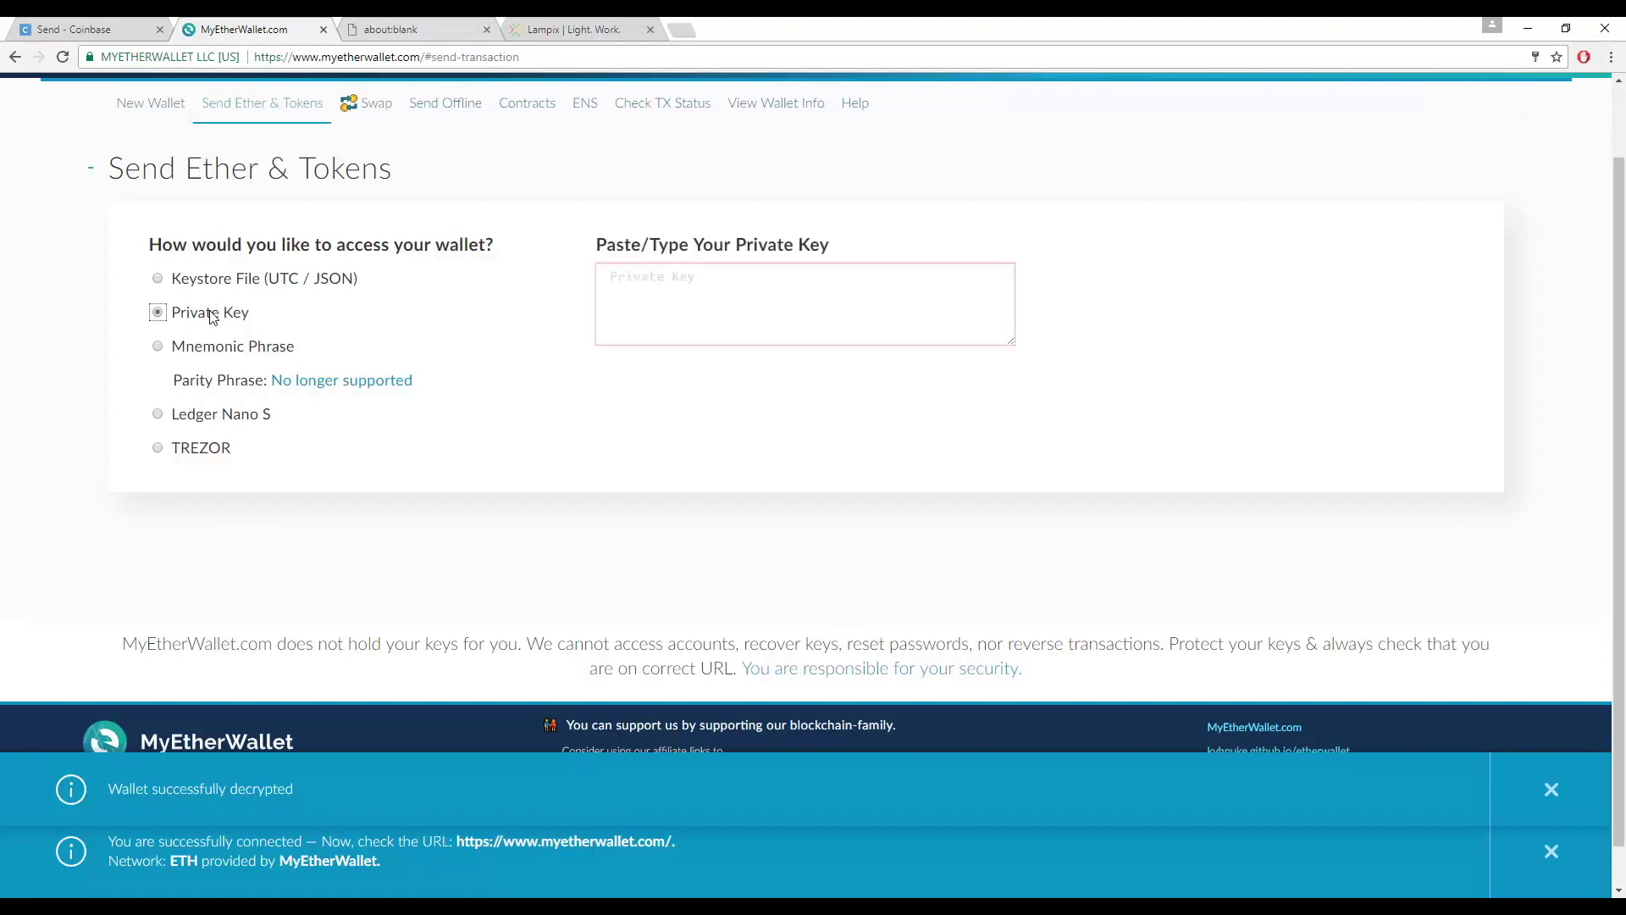
click(722, 274)
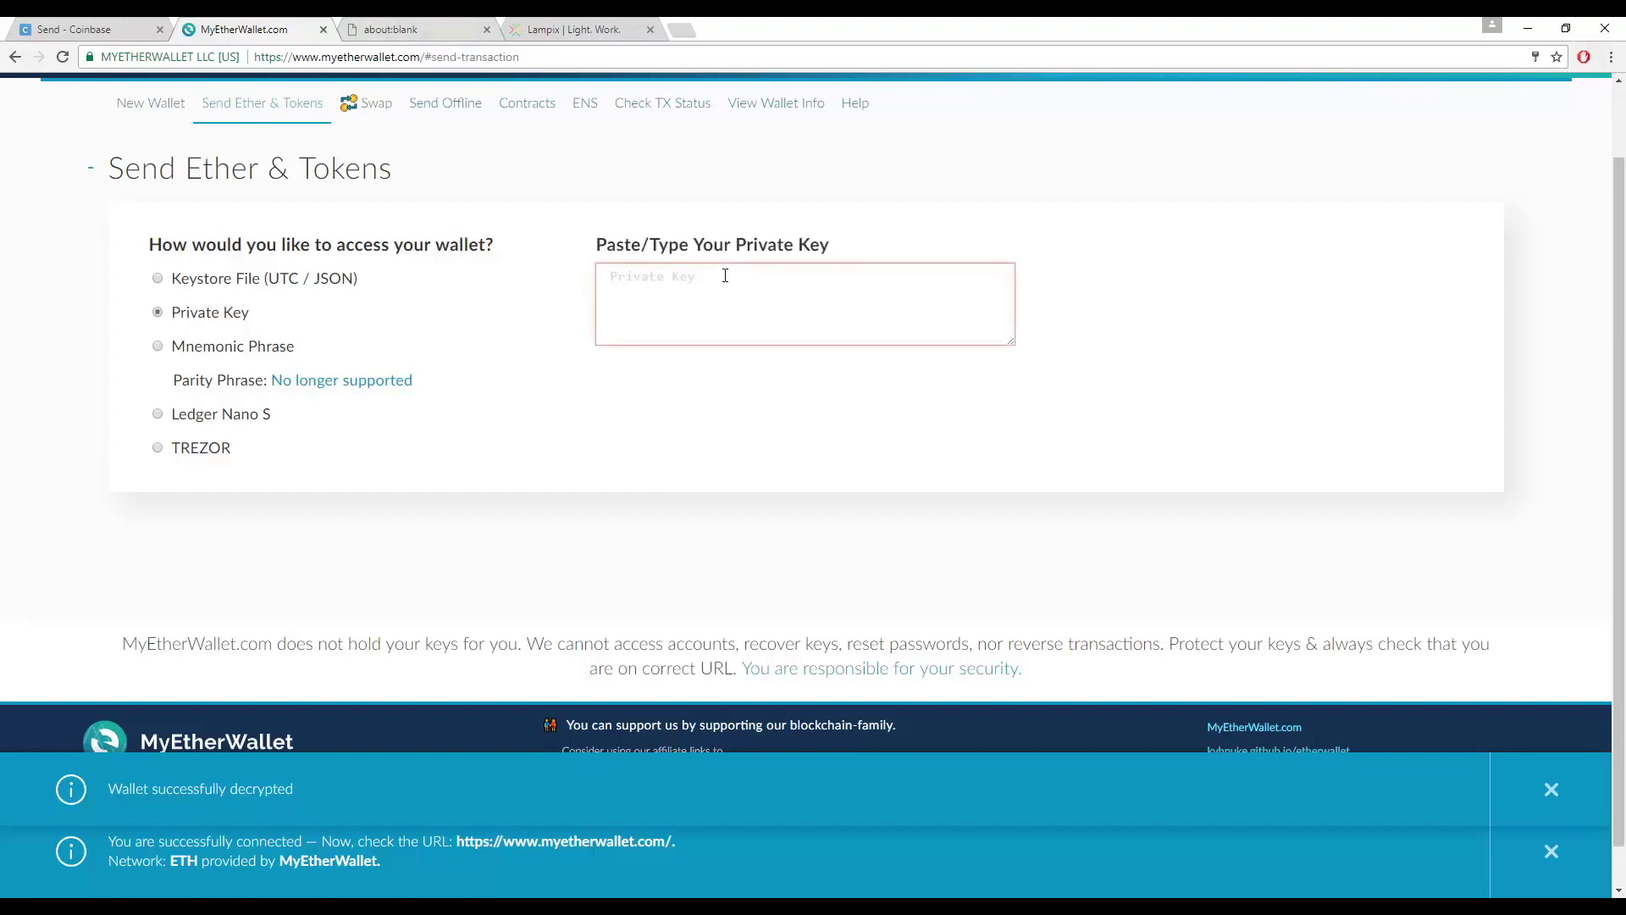
key(ctrl+v)
click(1088, 286)
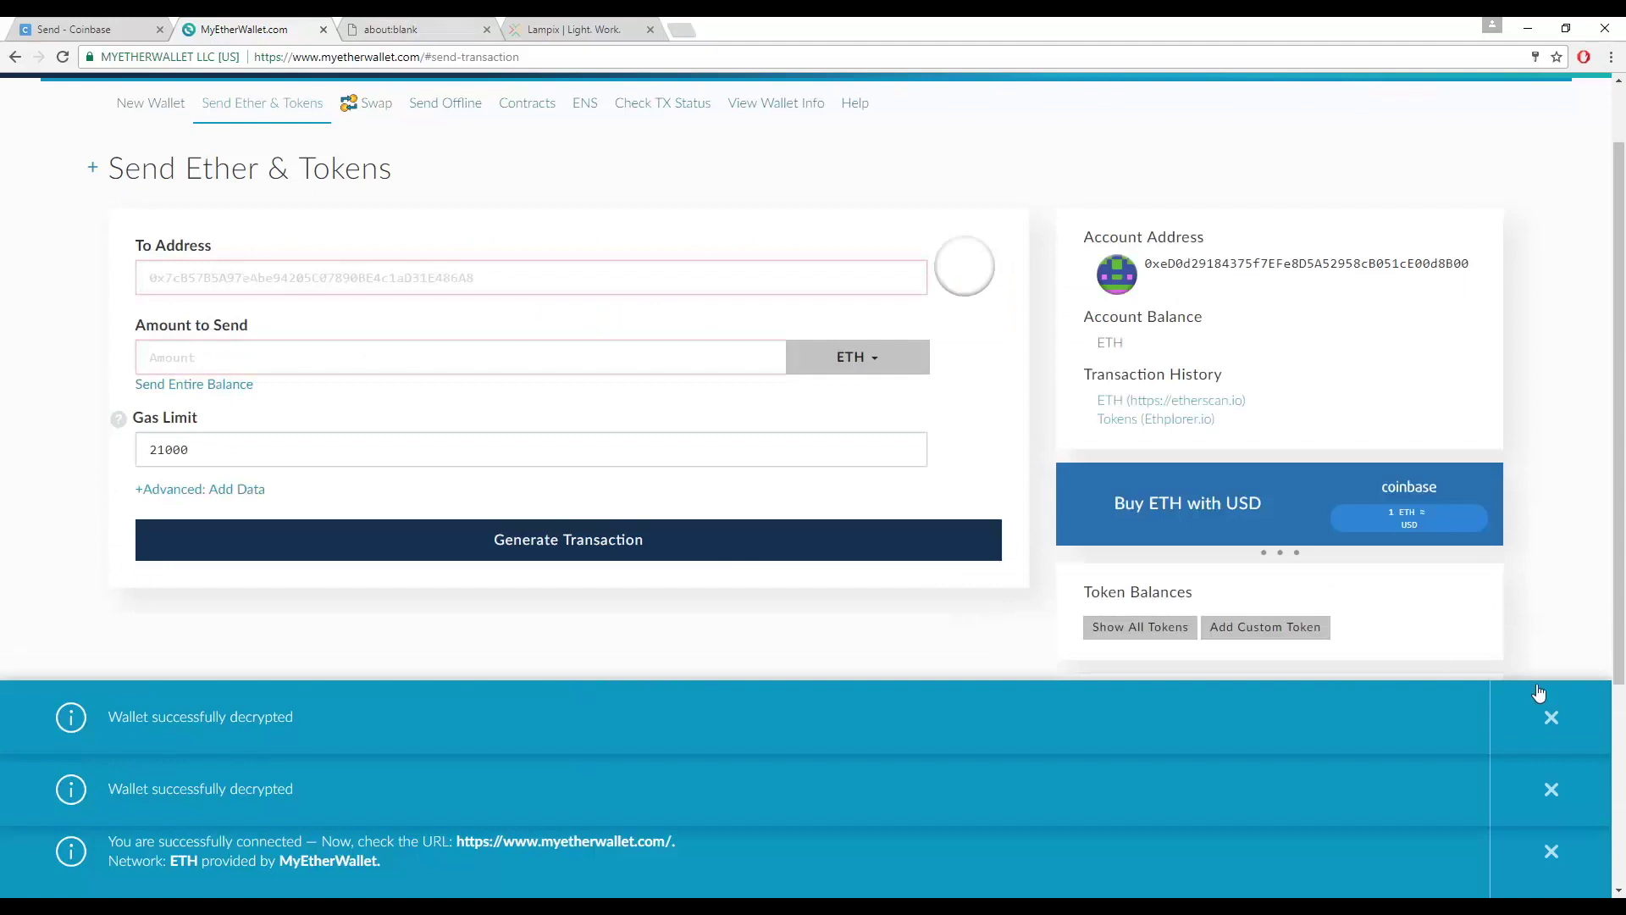
Step: Dismiss the three success notifications and focus the destination address field
click(1550, 717)
click(1550, 789)
click(1550, 850)
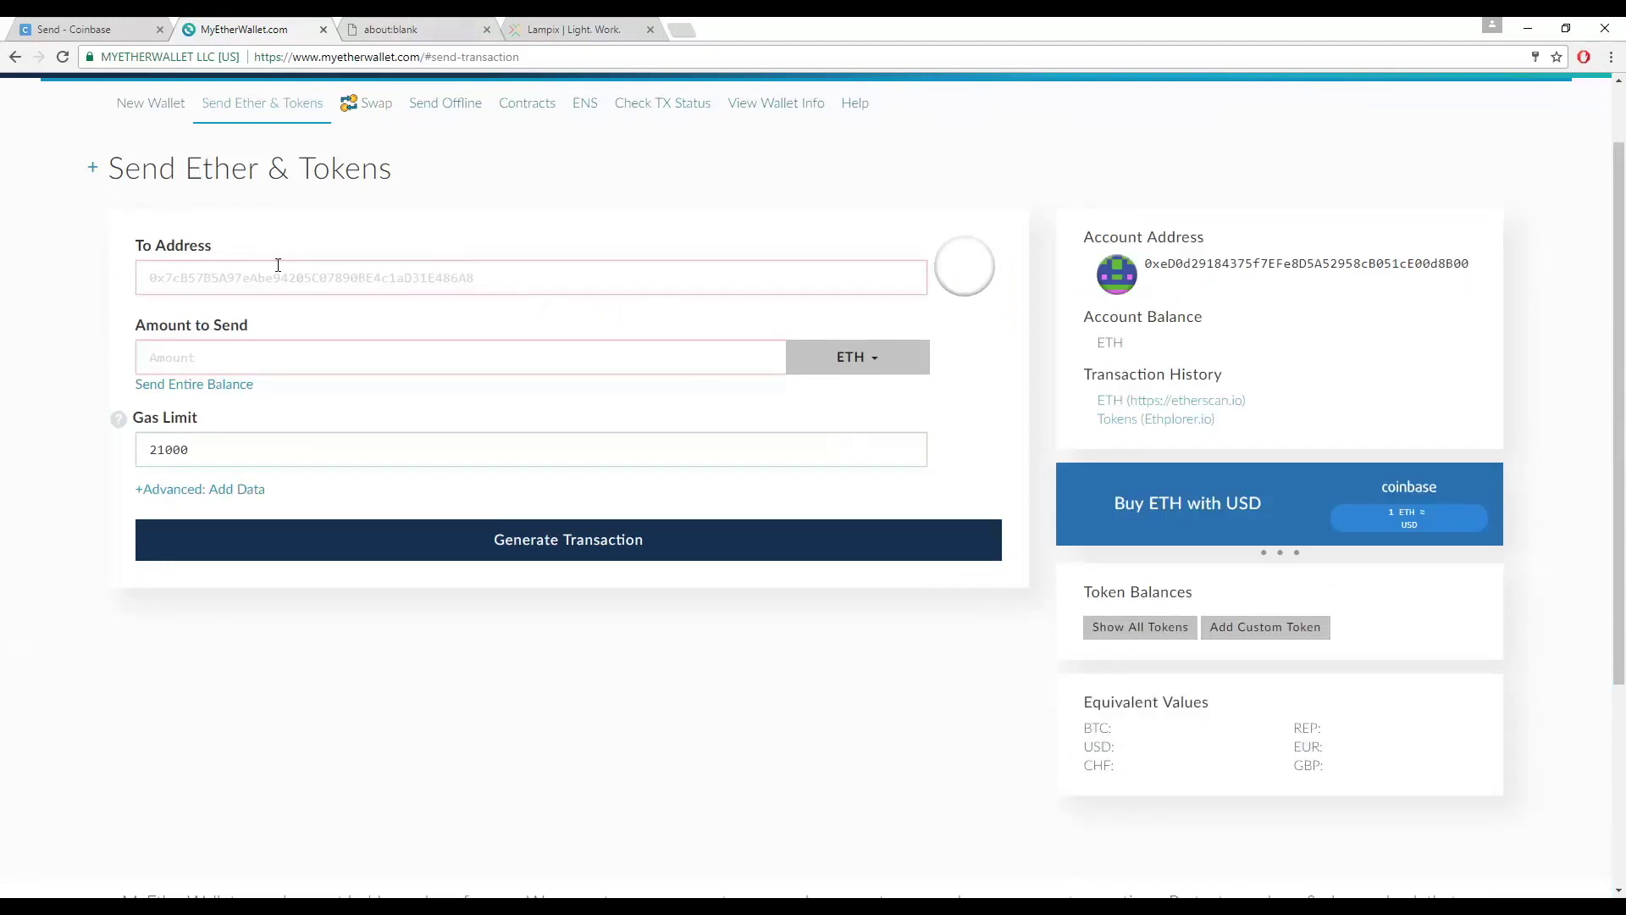
drag(138, 246, 206, 250)
click(214, 286)
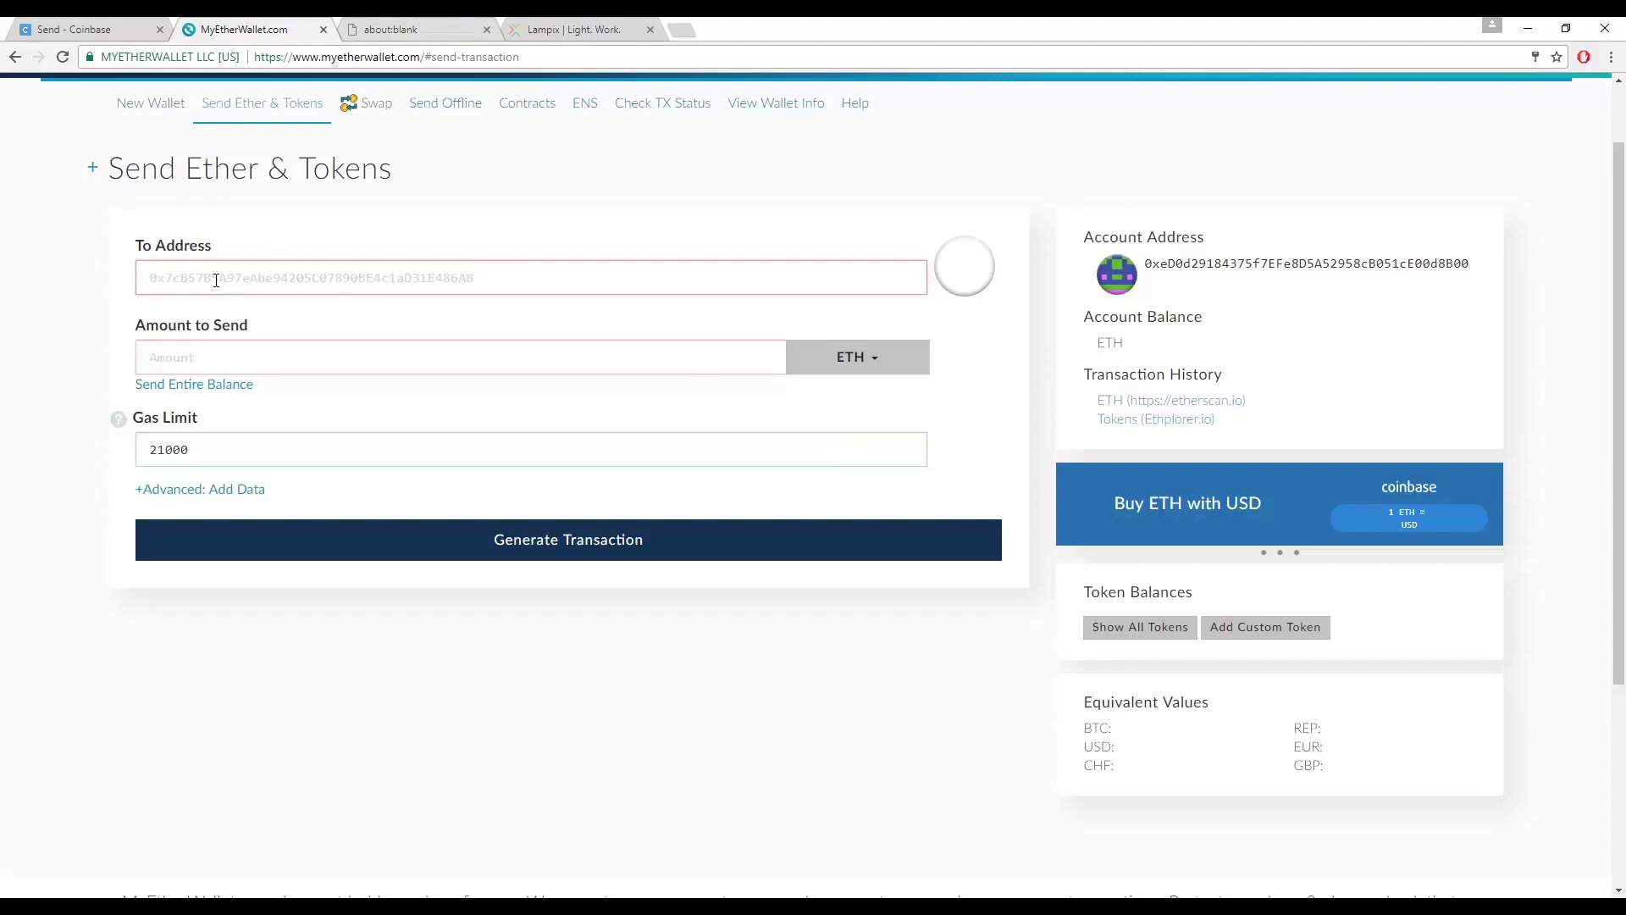
Step: Check the Lampix tab's web address, then return to the MyEtherWallet send form
drag(537, 32, 415, 34)
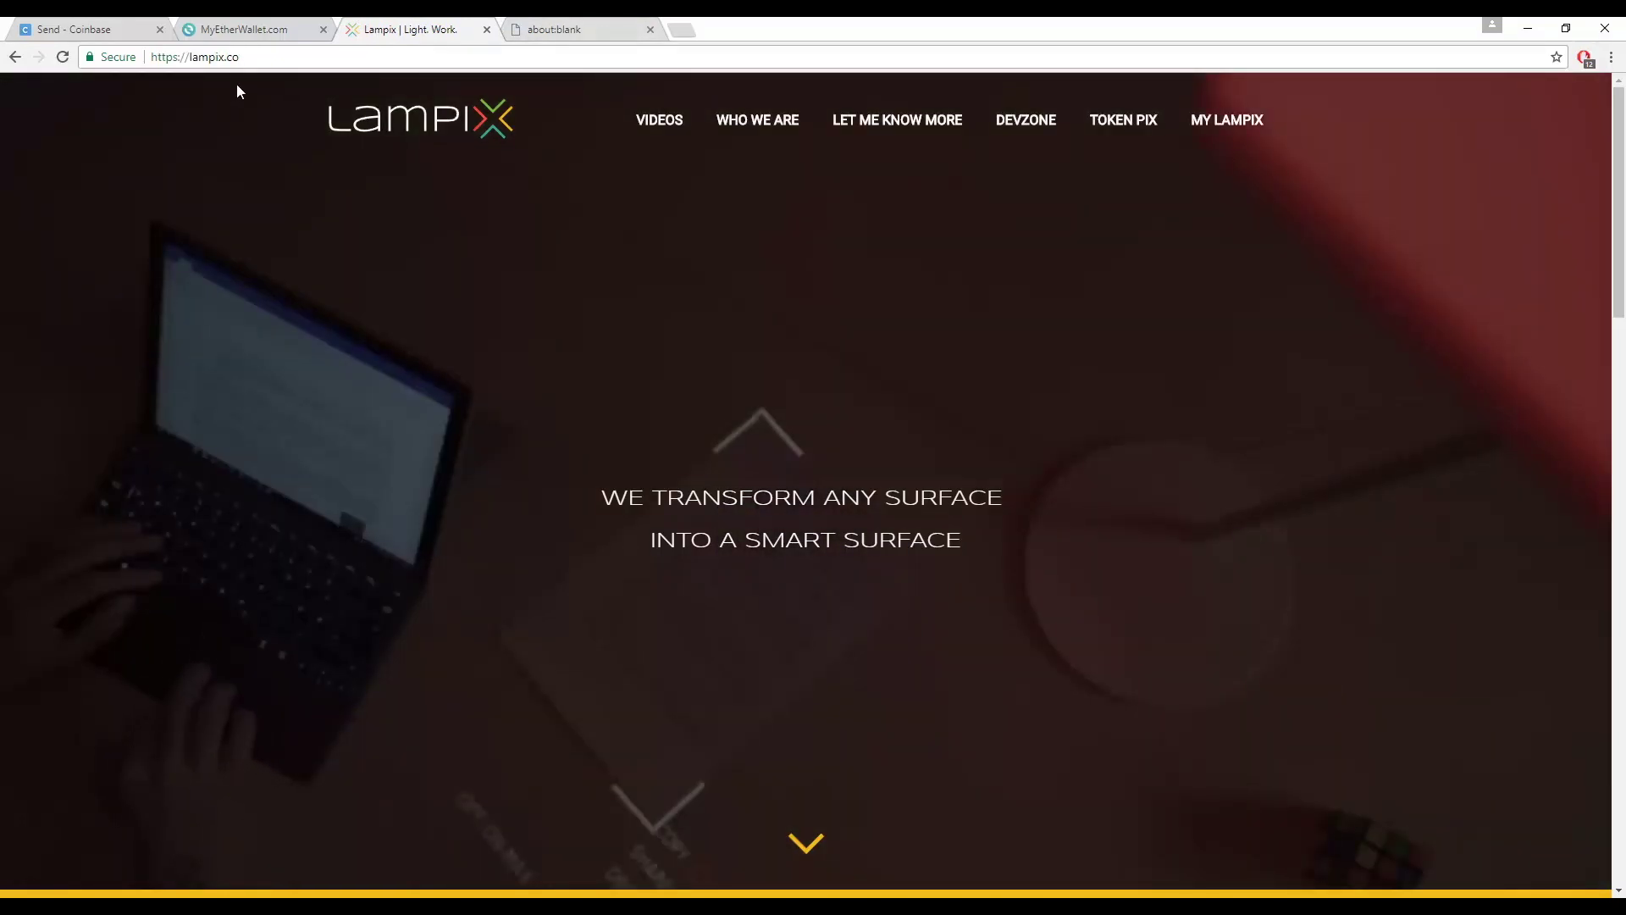
drag(239, 56, 184, 58)
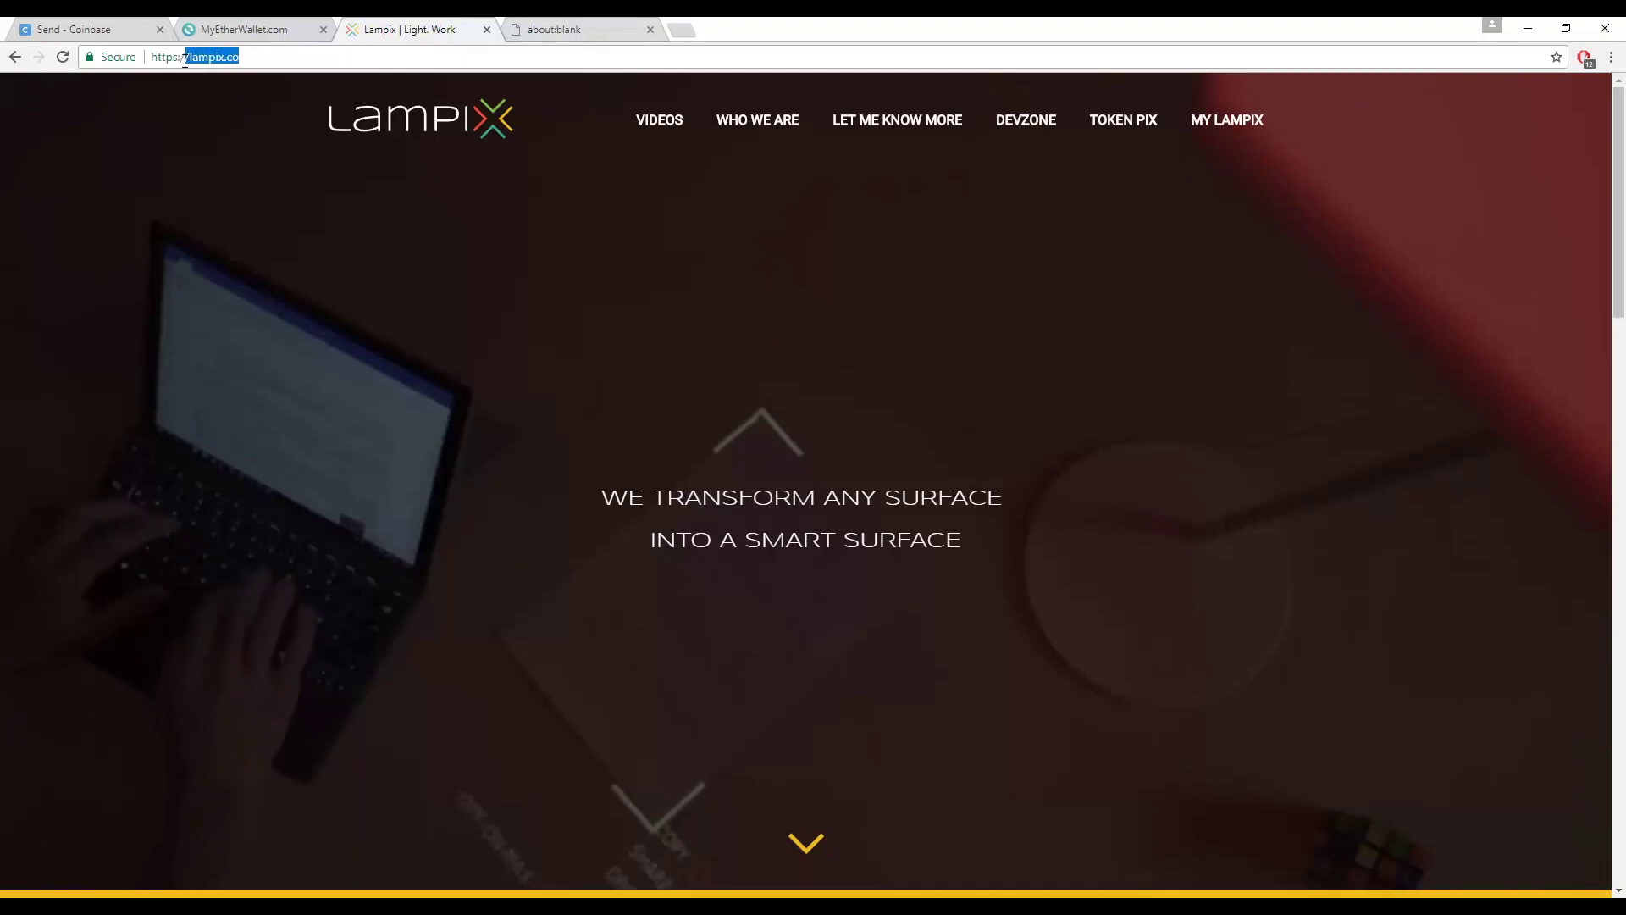
click(188, 57)
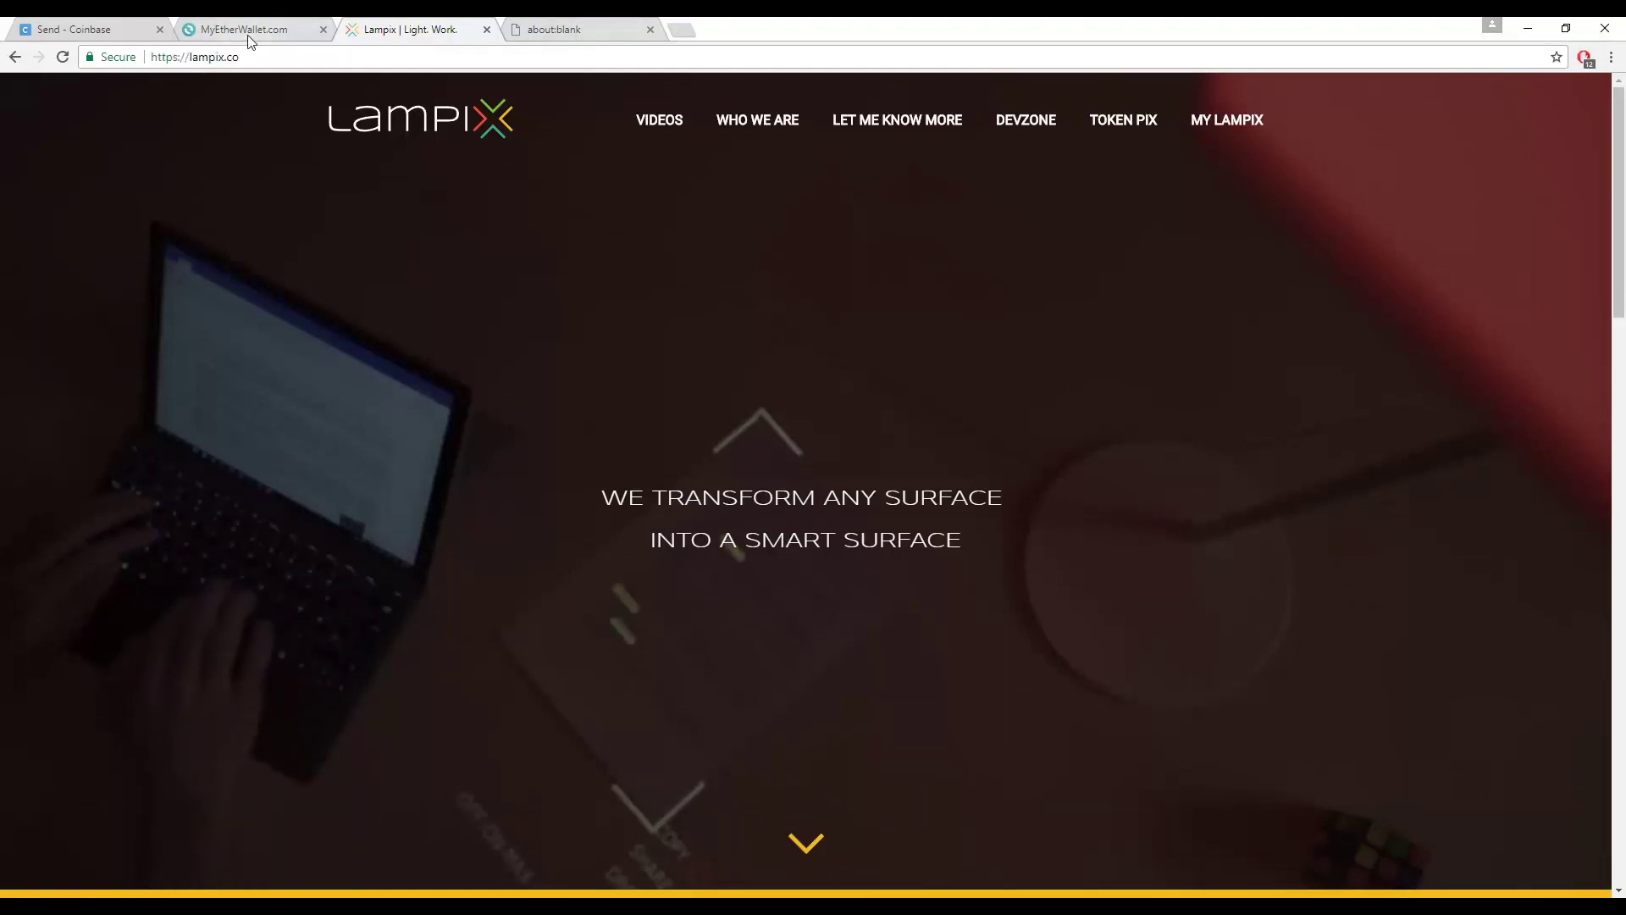
click(249, 38)
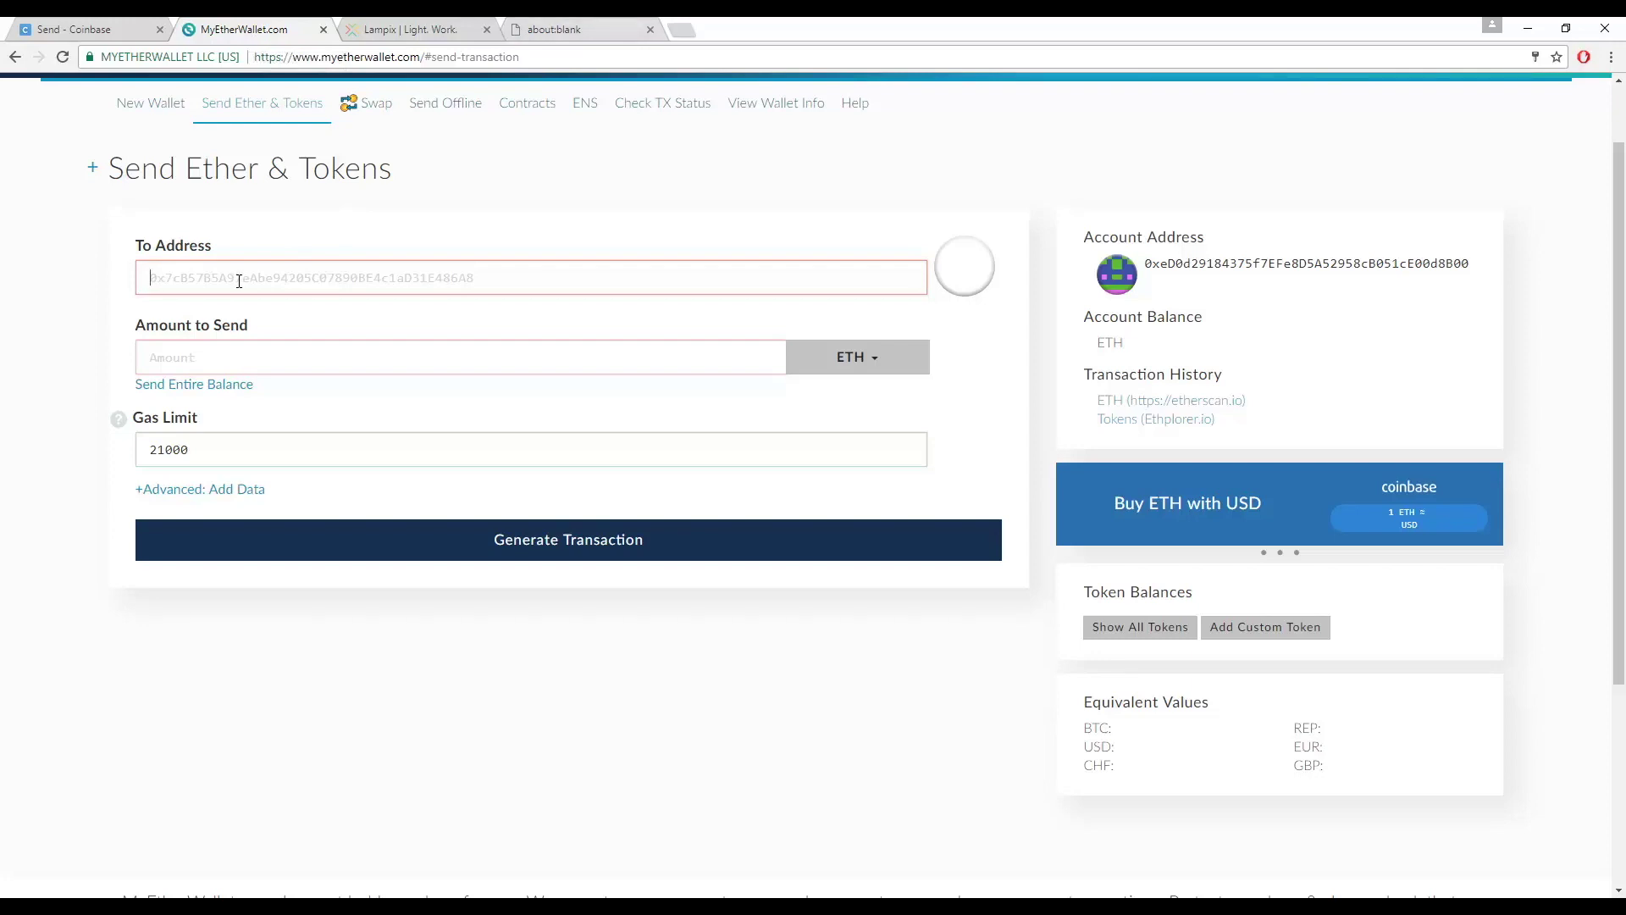
click(227, 357)
text(5)
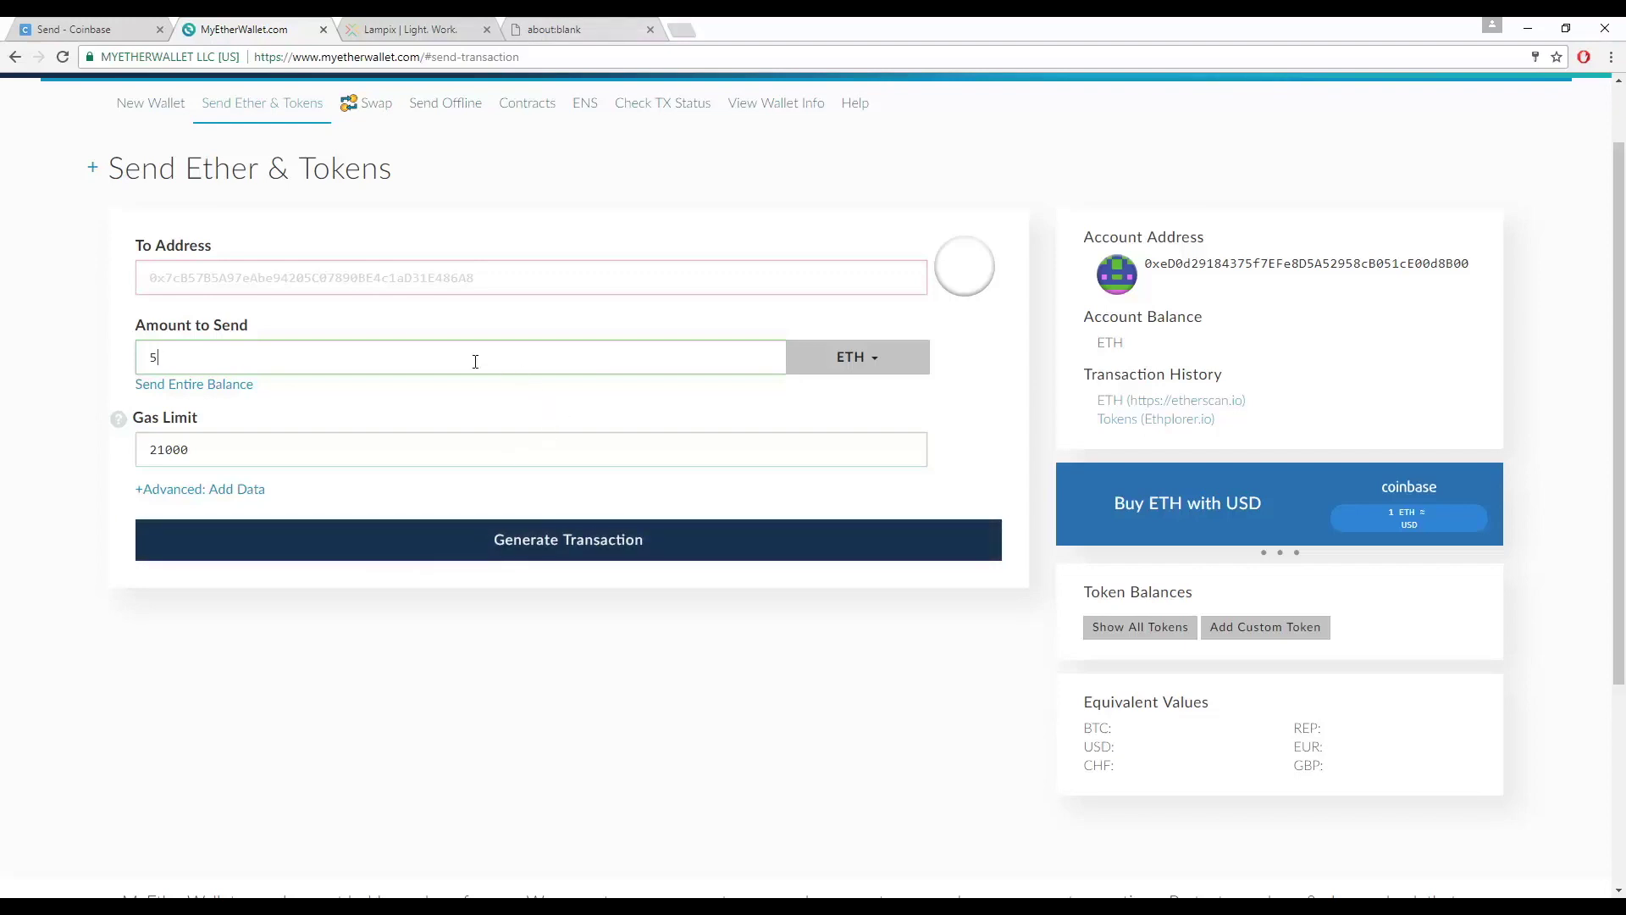
key(BackSpace)
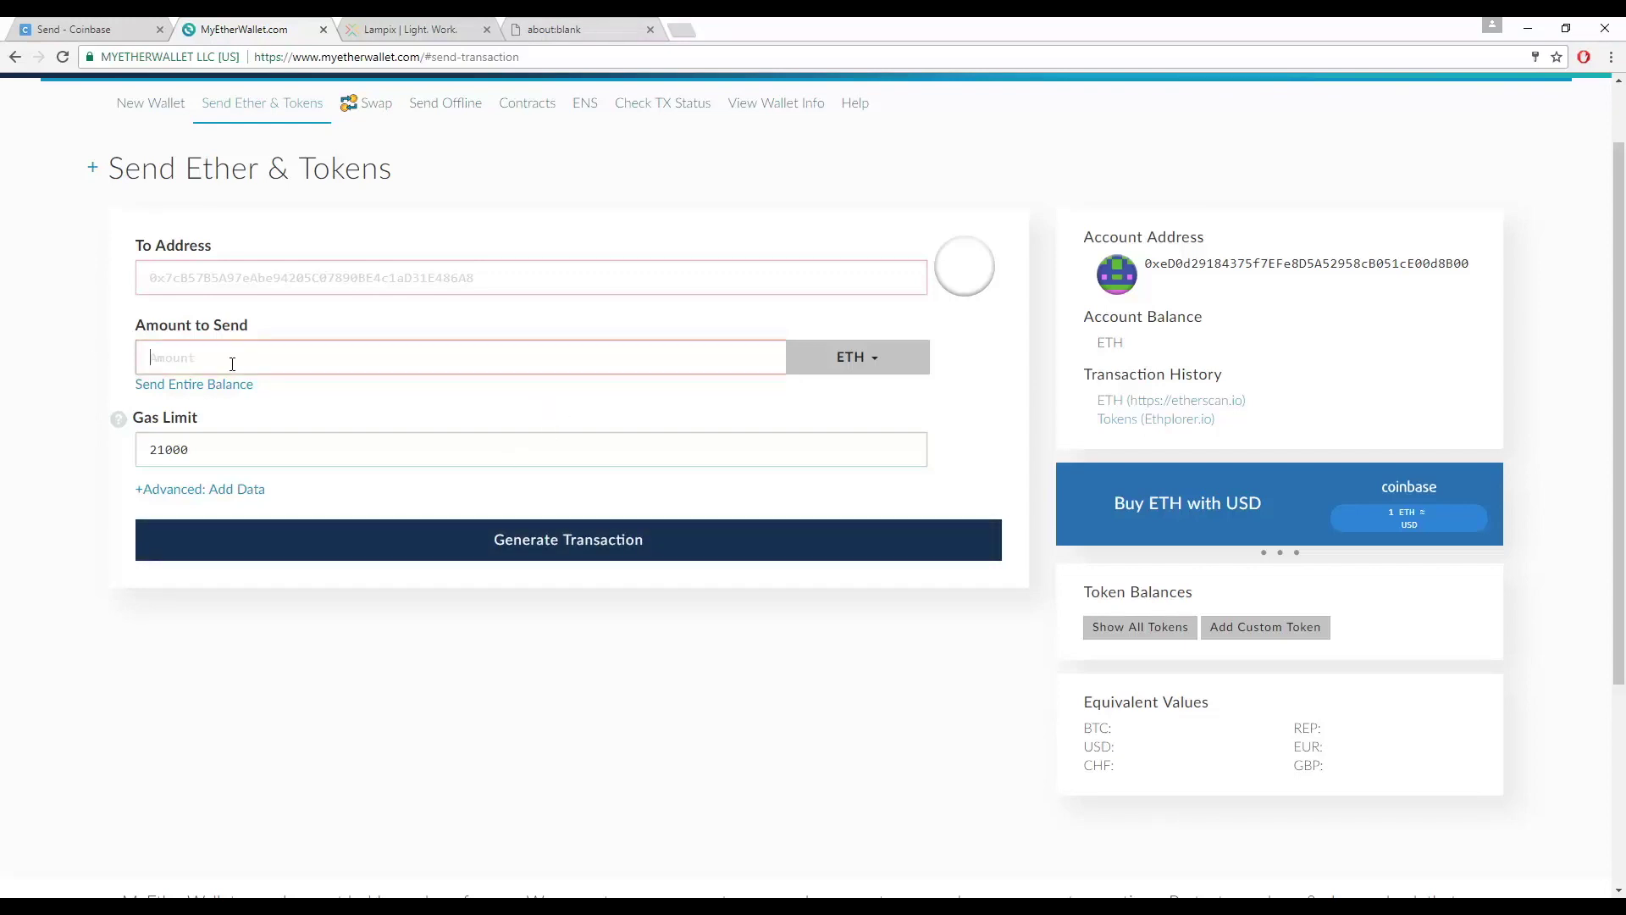